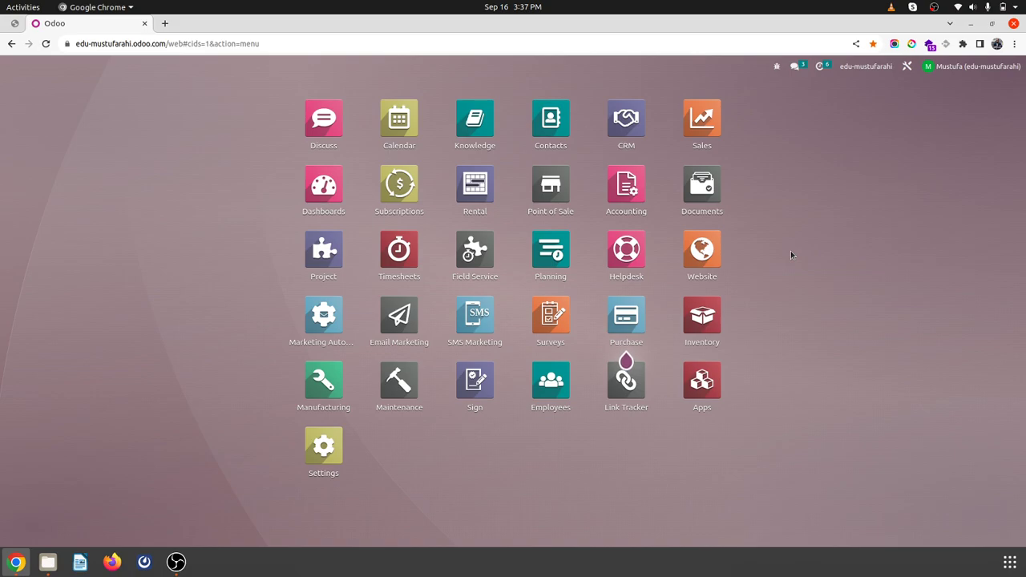
# - Open the first customer invoice in the Accounting invoices list to examine its available actions
pyautogui.click(621, 195)
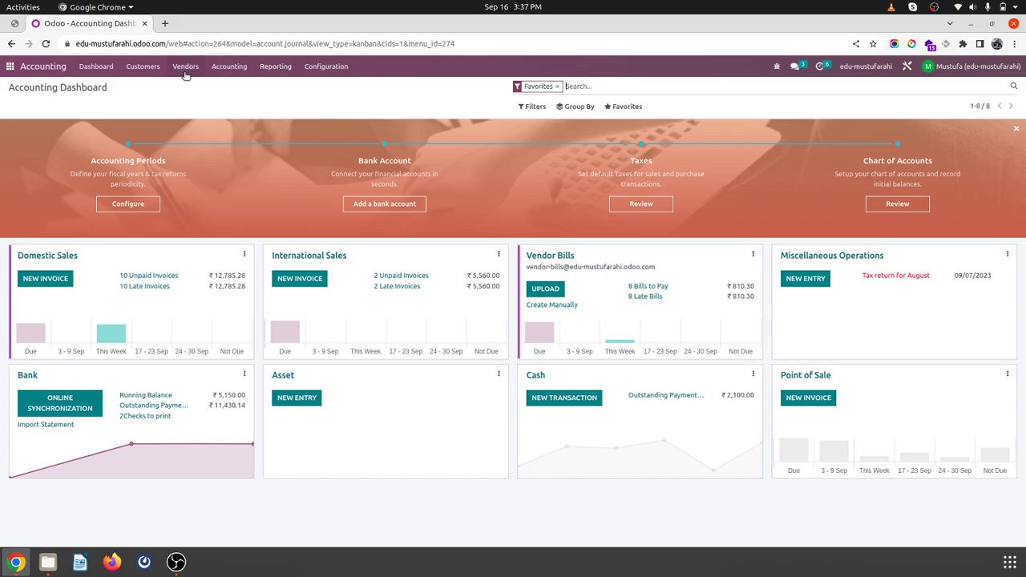
pyautogui.click(142, 66)
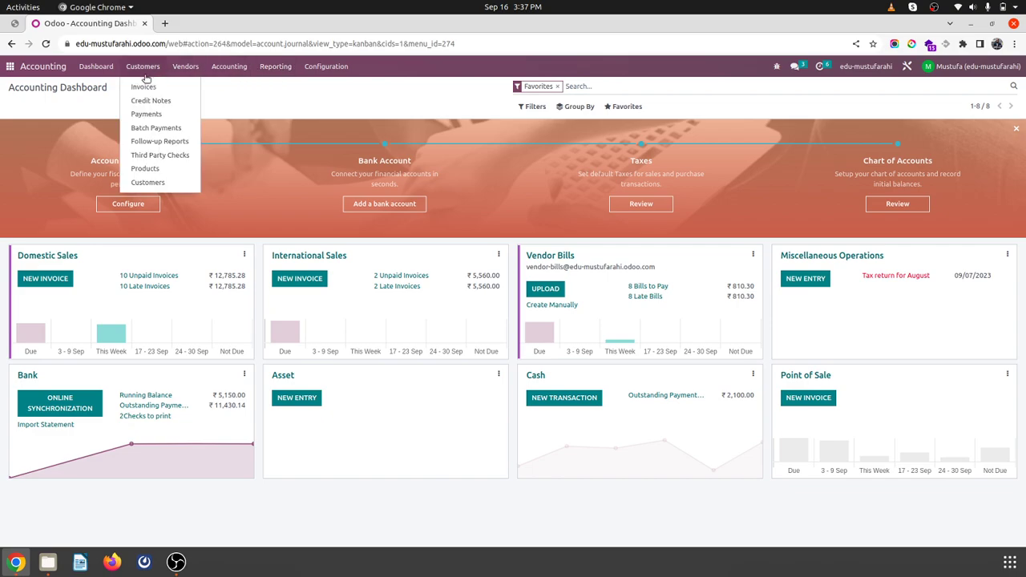
pyautogui.click(147, 83)
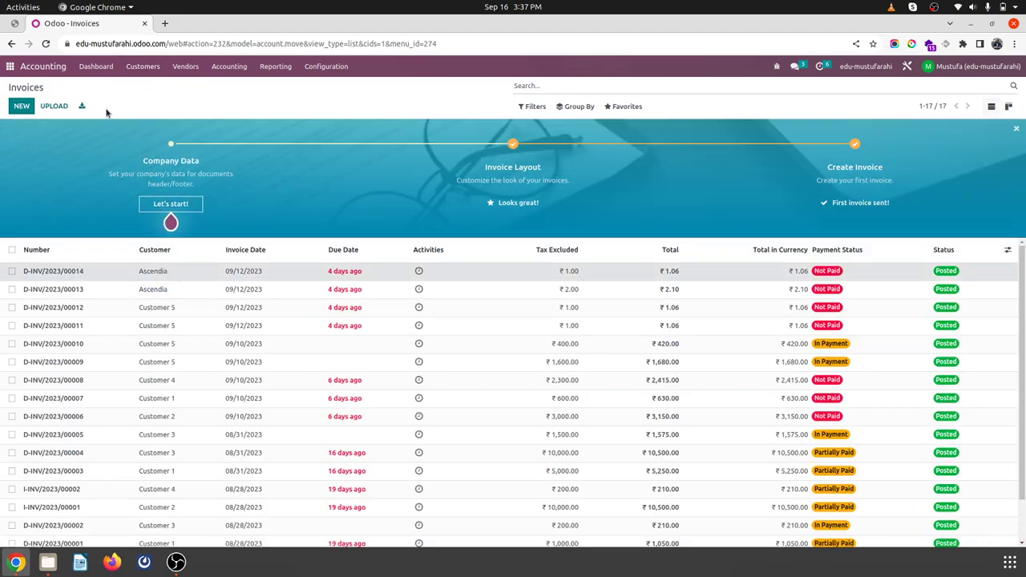
pyautogui.press('Return')
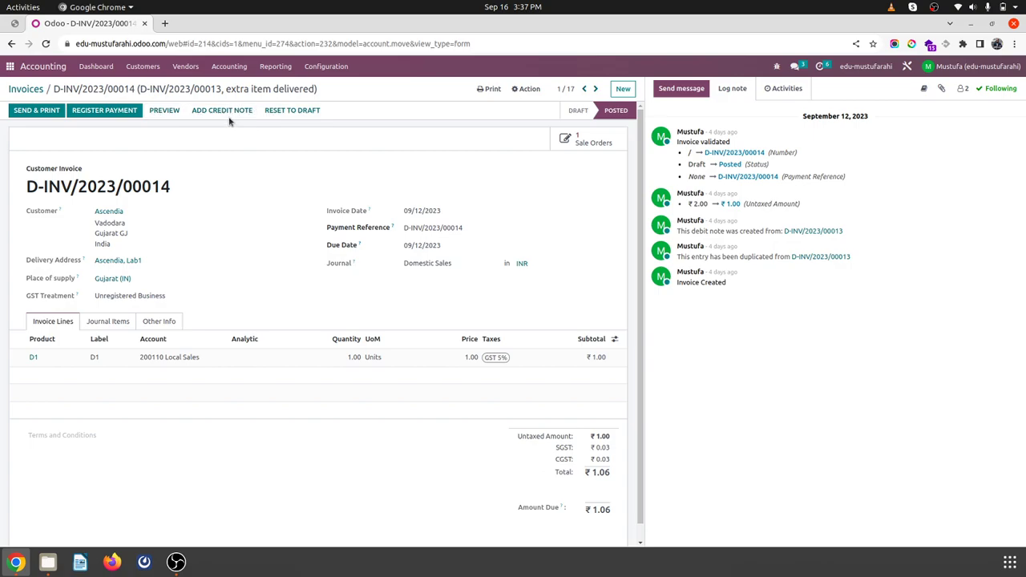
# - Open the first vendor bill in the bills list and examine its journal items
pyautogui.click(186, 68)
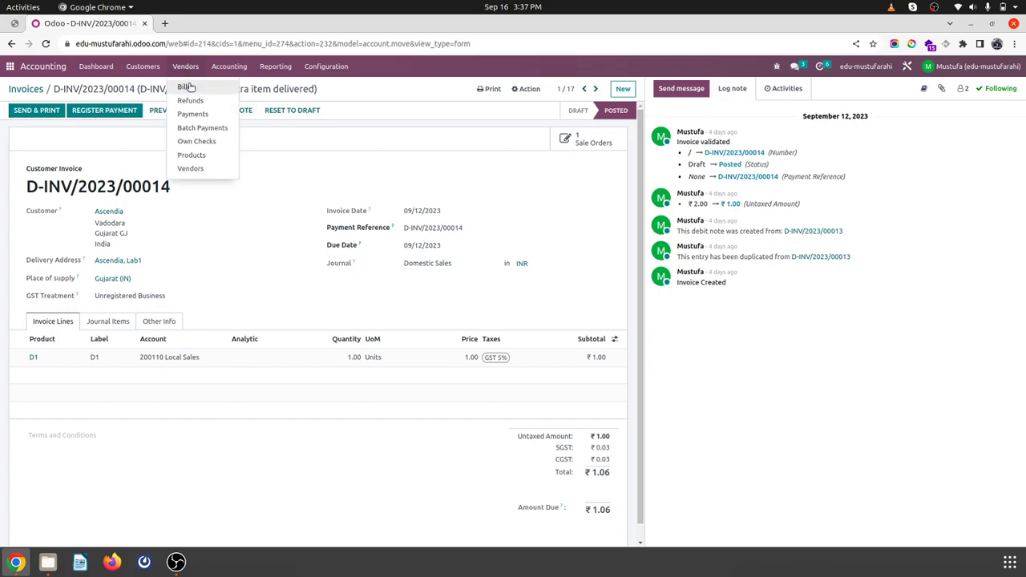
pyautogui.click(190, 87)
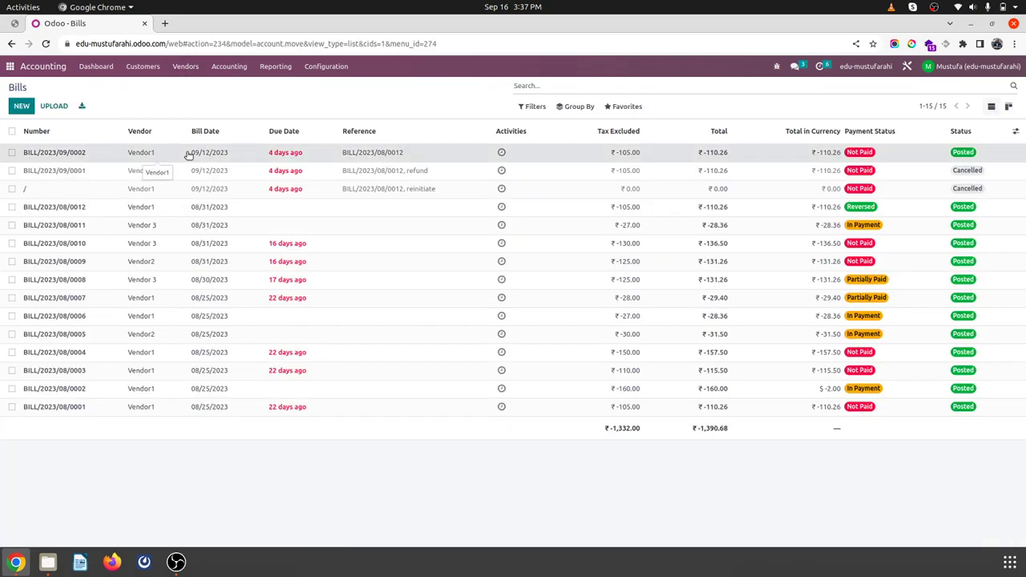
pyautogui.click(189, 155)
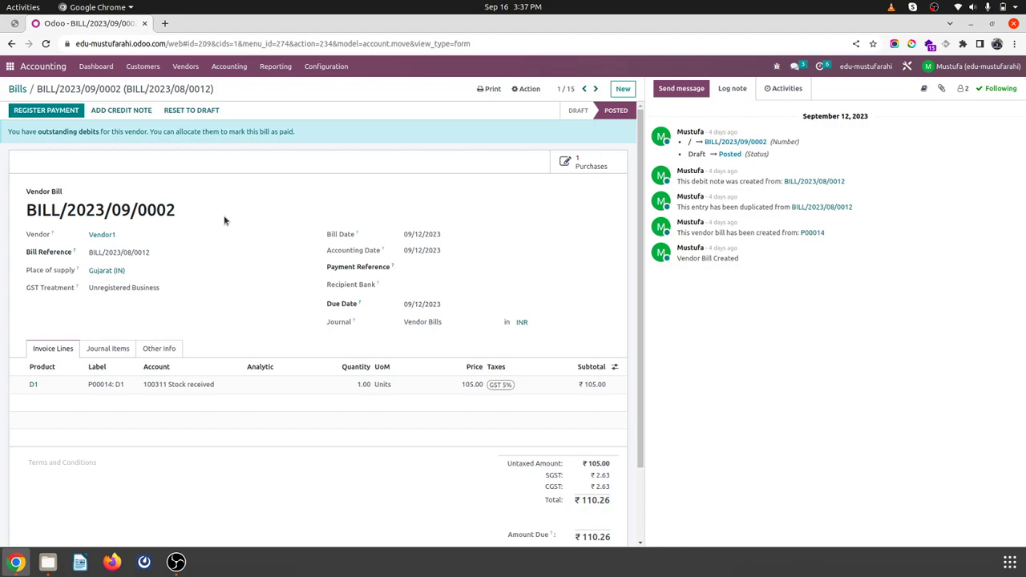
pyautogui.click(111, 351)
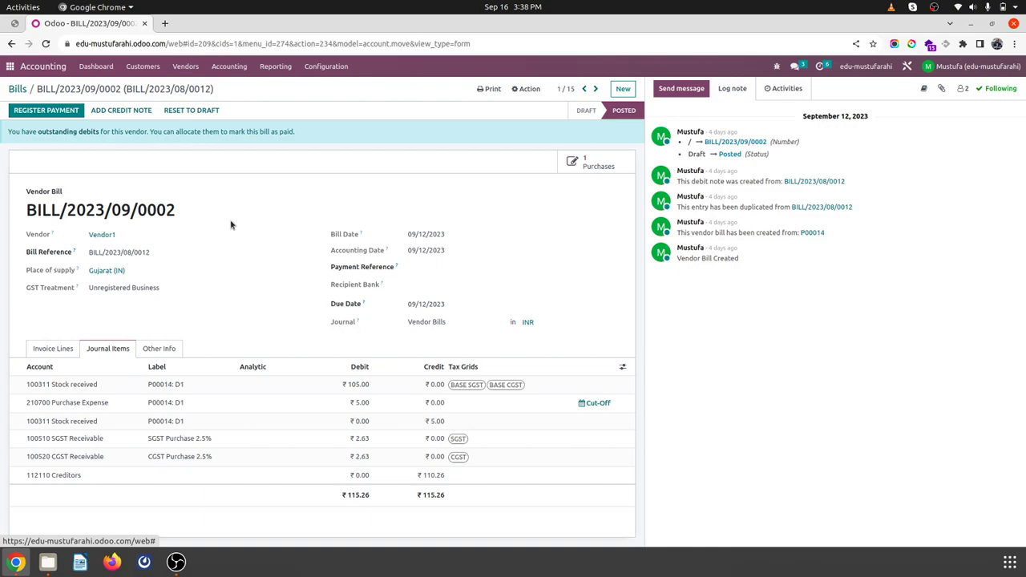
# - Search the installable modules for "debit" and install the Debit Notes module
pyautogui.click(11, 67)
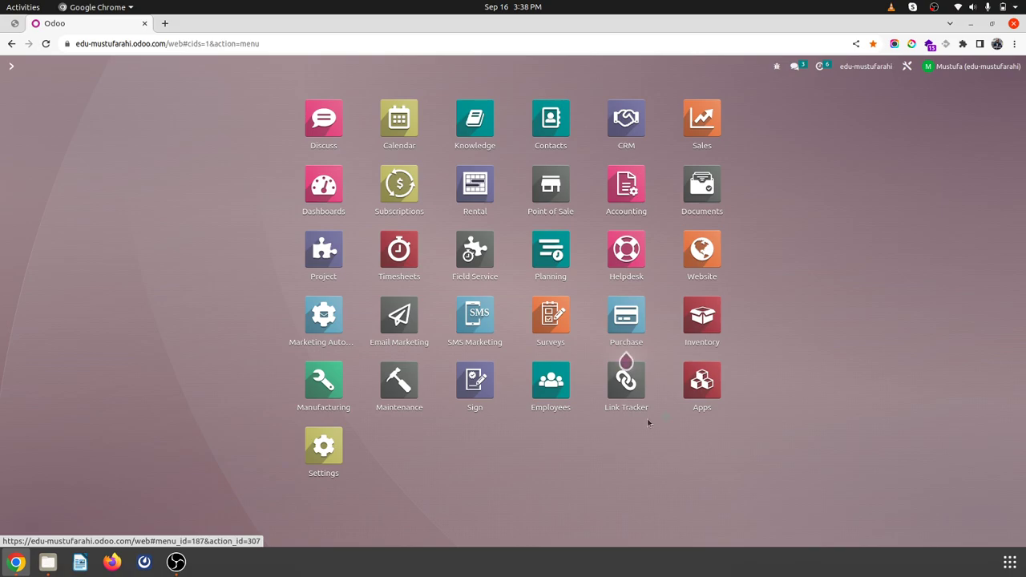
pyautogui.click(702, 385)
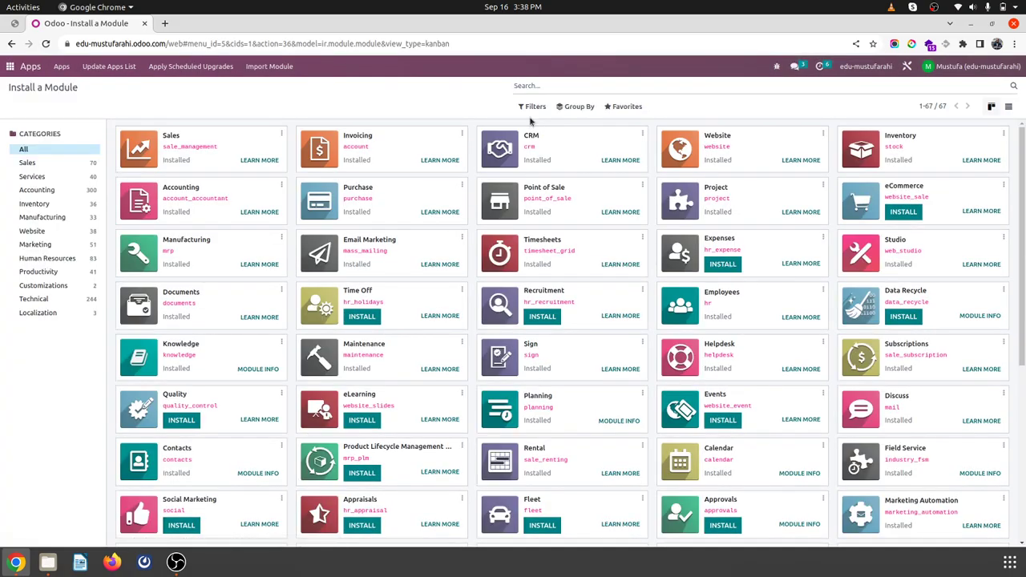
pyautogui.write('debit')
pyautogui.press('Return')
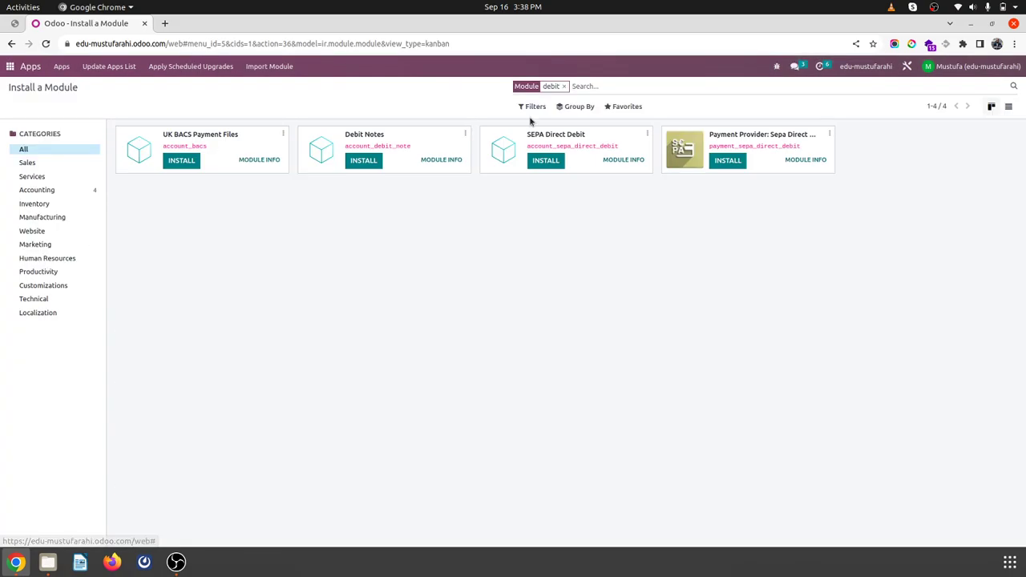
pyautogui.click(364, 160)
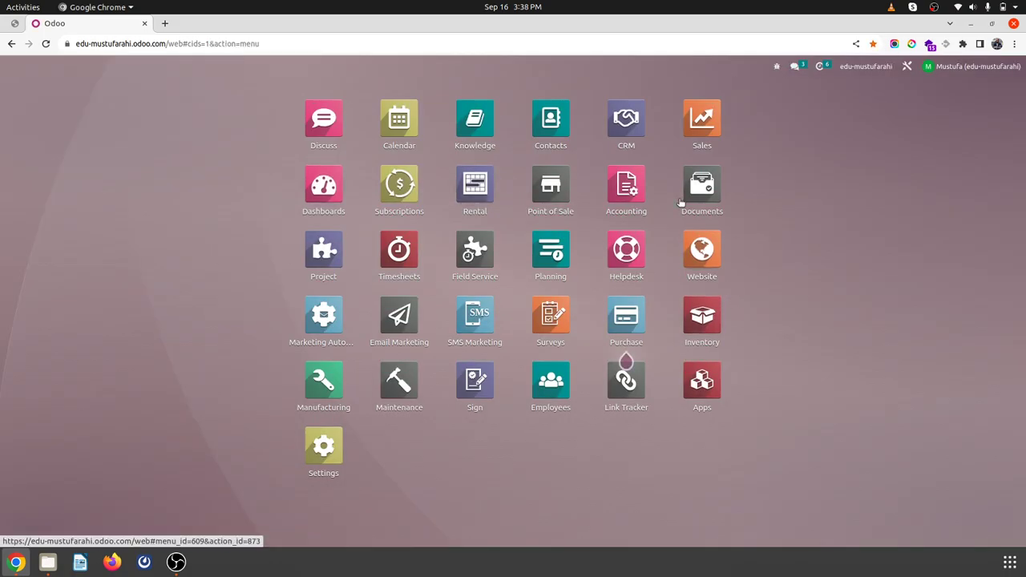
# - Create a new request for quotation in Purchase for Vendor 3 with product 0203B on its first line
pyautogui.write('pur')
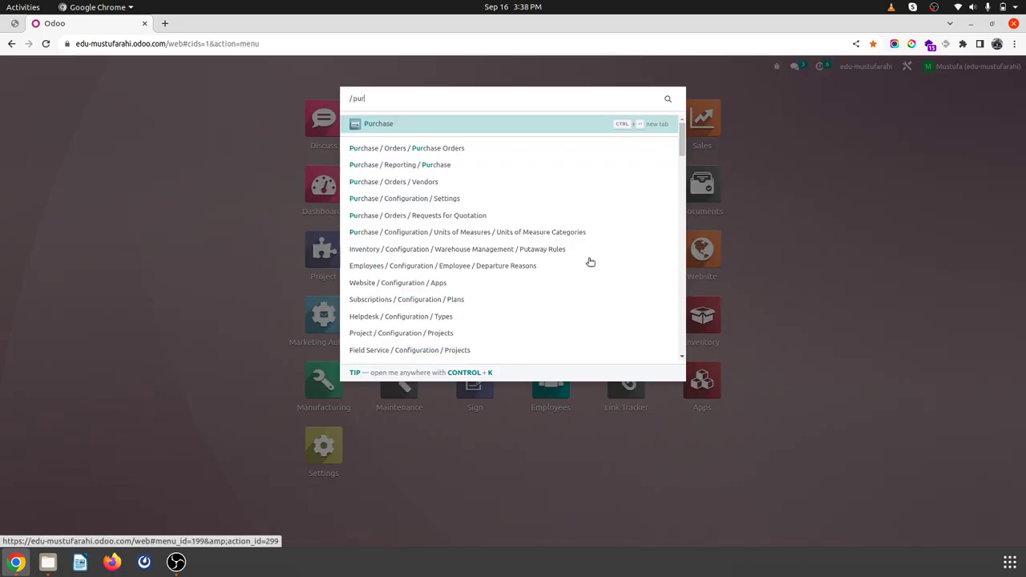
pyautogui.press('Return')
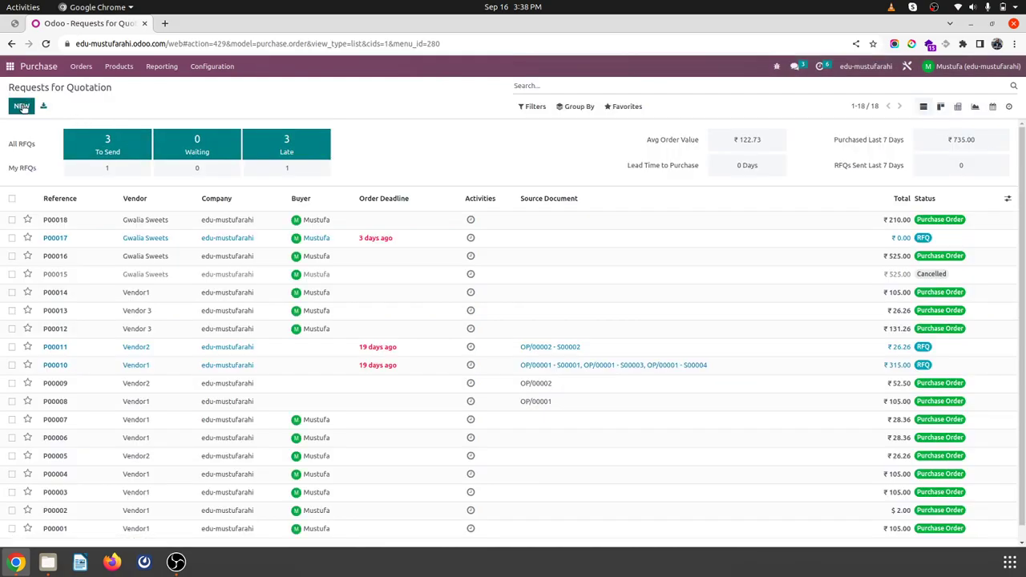
pyautogui.click(21, 107)
pyautogui.click(165, 185)
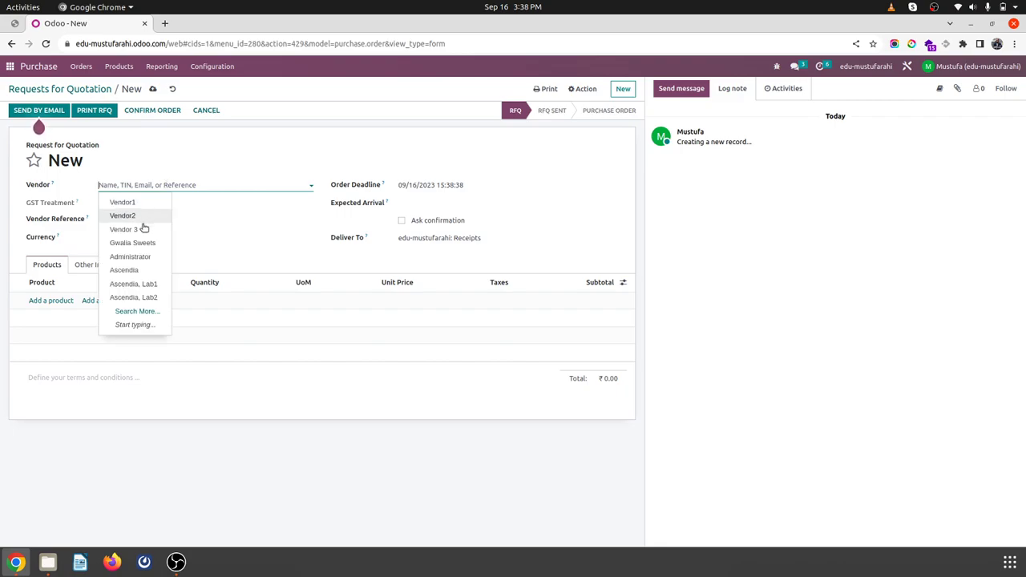
pyautogui.click(62, 301)
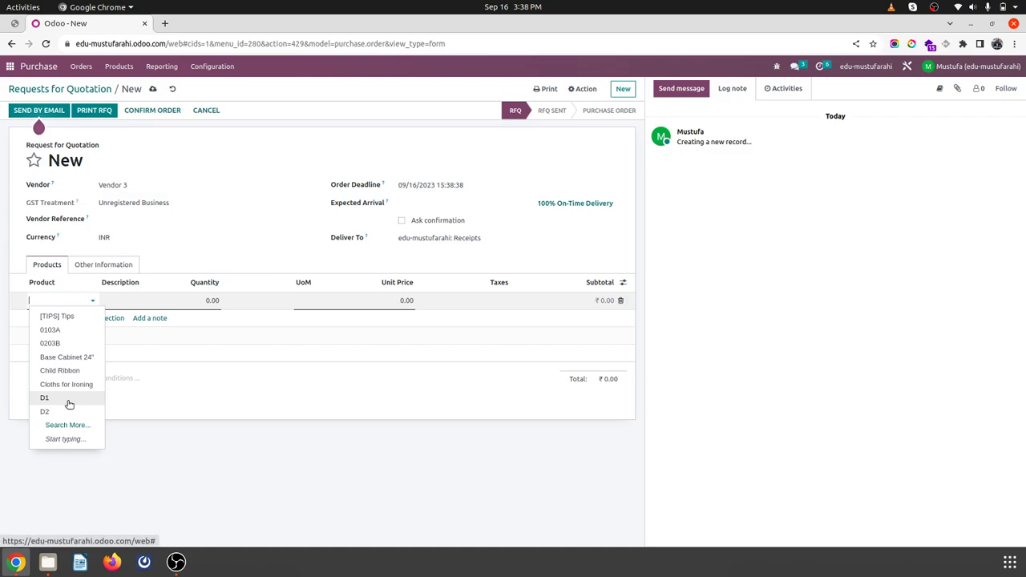
pyautogui.click(78, 343)
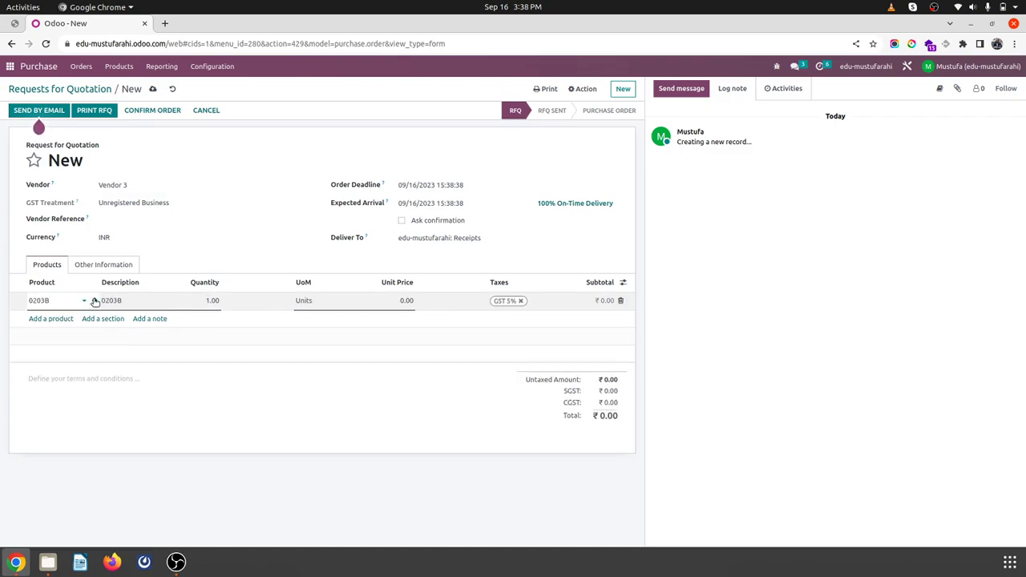
# - Review the inventory, purchase and general settings of product 0203B, and return to the request for quotation
pyautogui.click(154, 333)
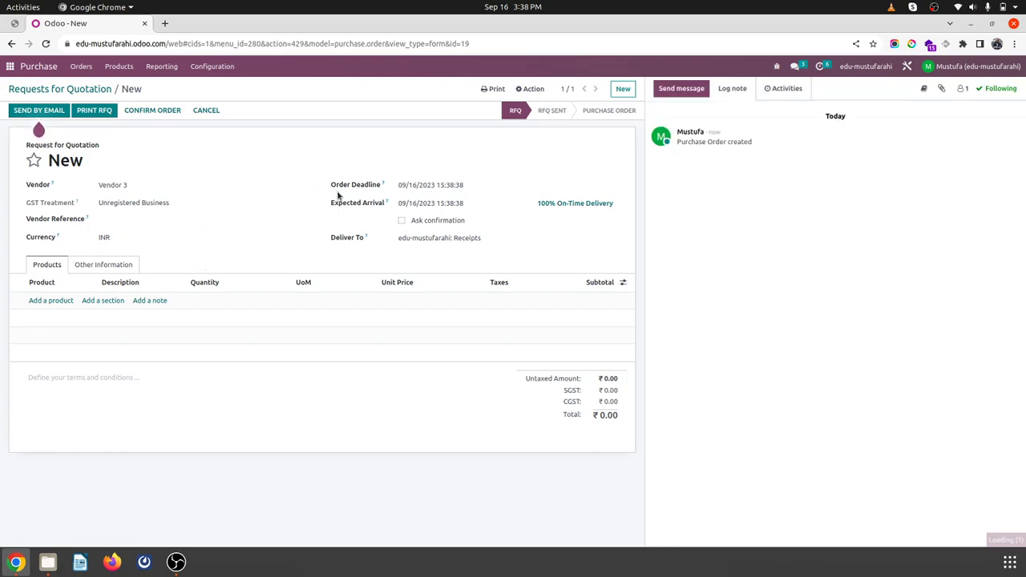
pyautogui.click(198, 246)
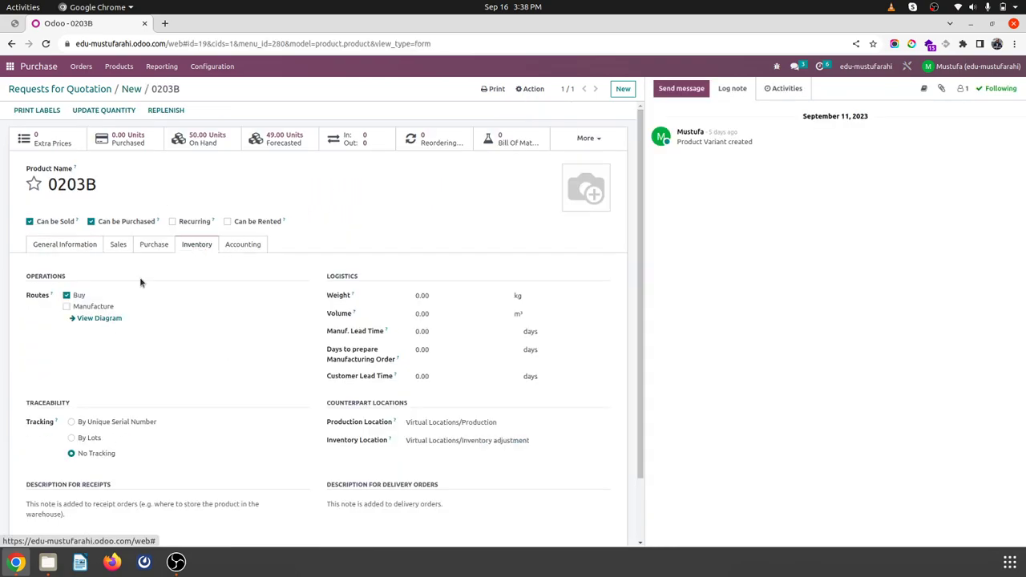
pyautogui.click(142, 252)
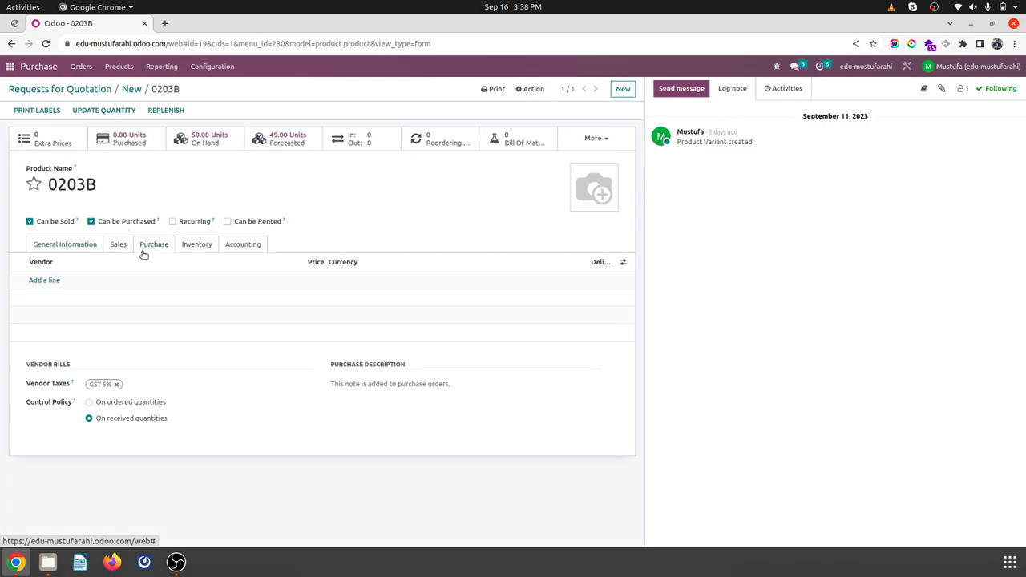
pyautogui.click(90, 252)
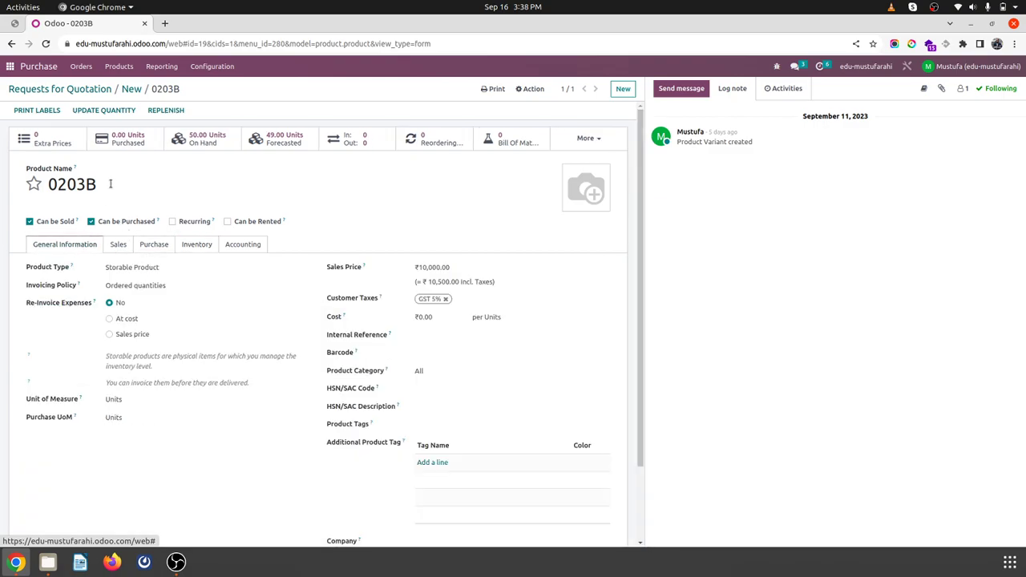
pyautogui.click(132, 90)
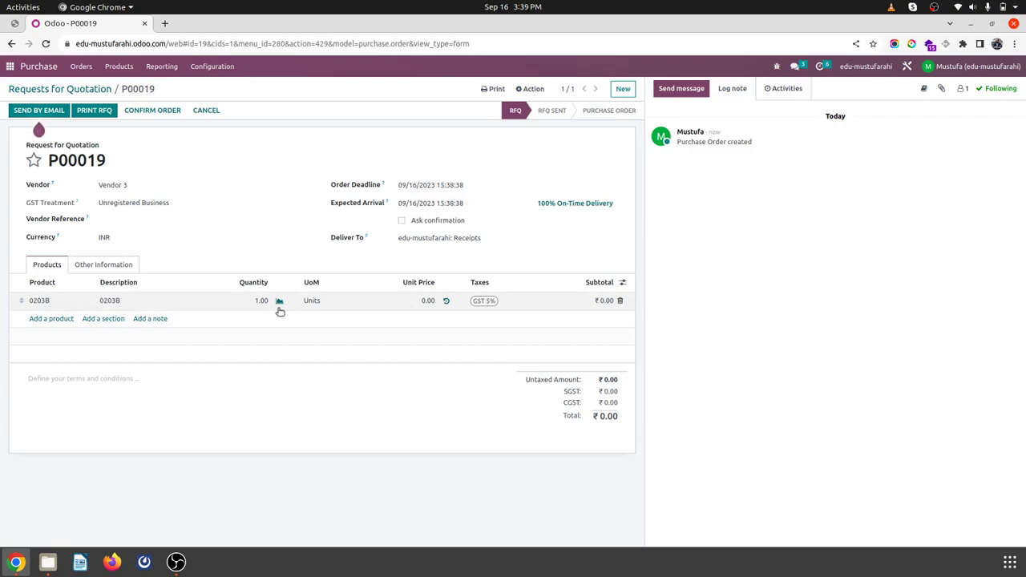
# - Set the 0203B line to quantity 10 at unit price 100 and confirm the purchase order
pyautogui.click(264, 308)
pyautogui.write('10')
pyautogui.press('Tab')
pyautogui.press('Tab')
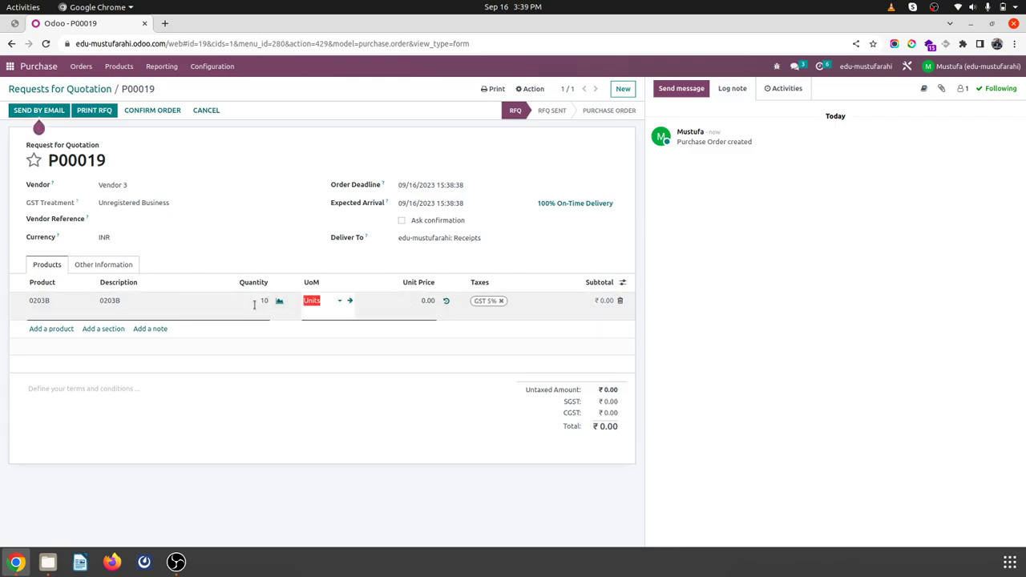
pyautogui.write('100')
pyautogui.press('Tab')
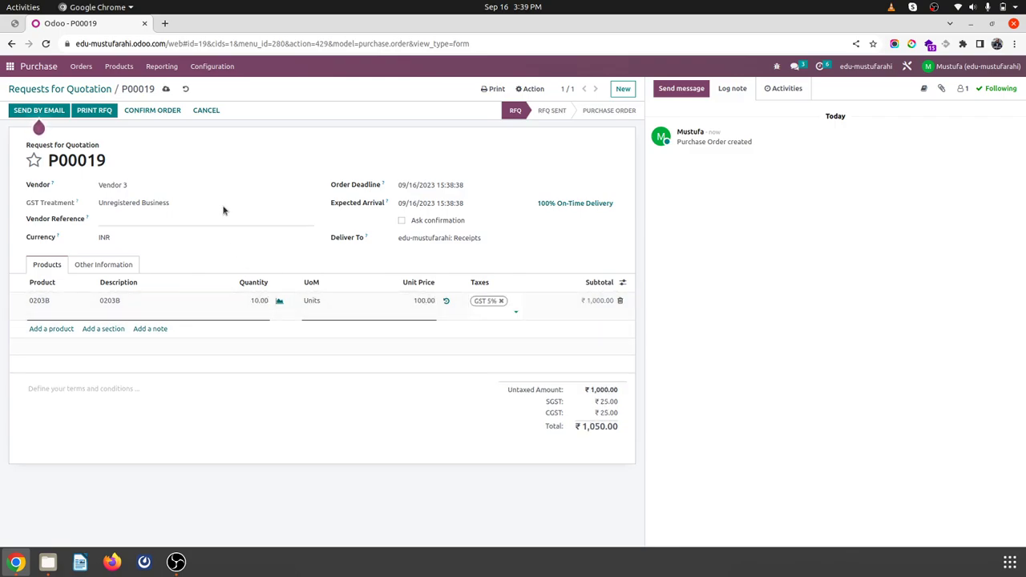
pyautogui.click(150, 111)
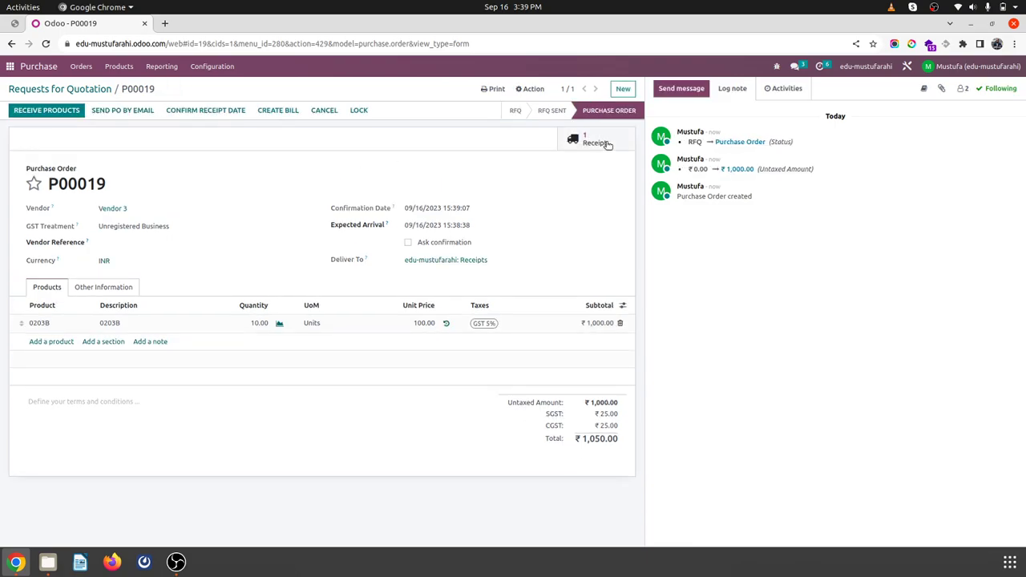
# - Record a done quantity of 12 for product 0203B on the order's receipt and validate the receipt
pyautogui.click(603, 143)
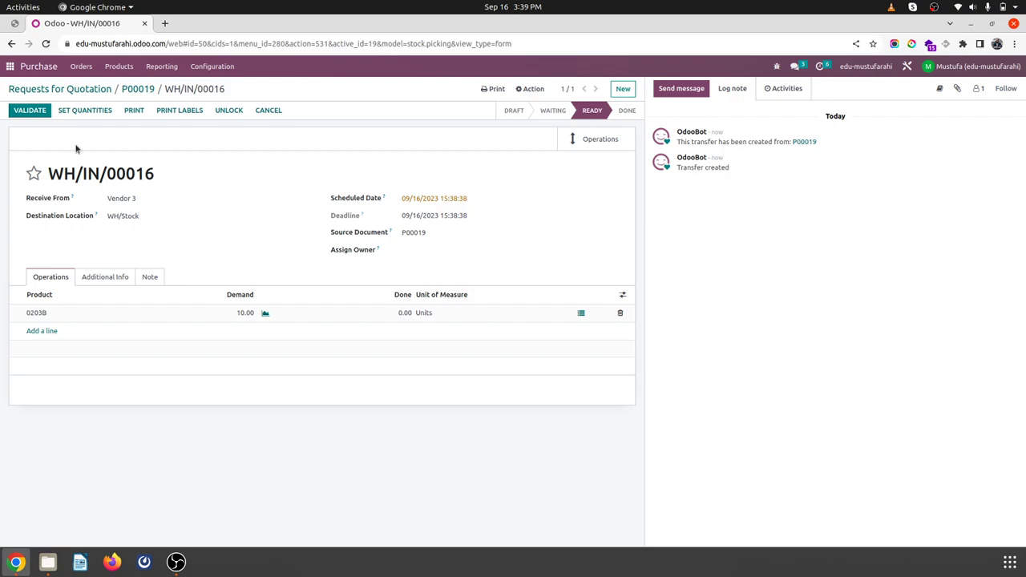
pyautogui.click(388, 318)
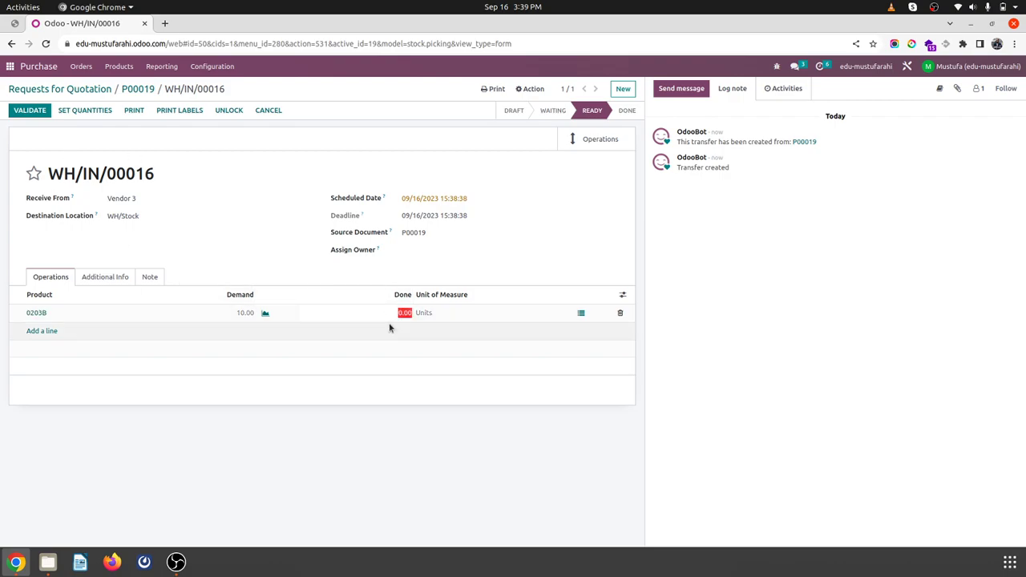
pyautogui.write('12')
pyautogui.press('Return')
pyautogui.click(273, 272)
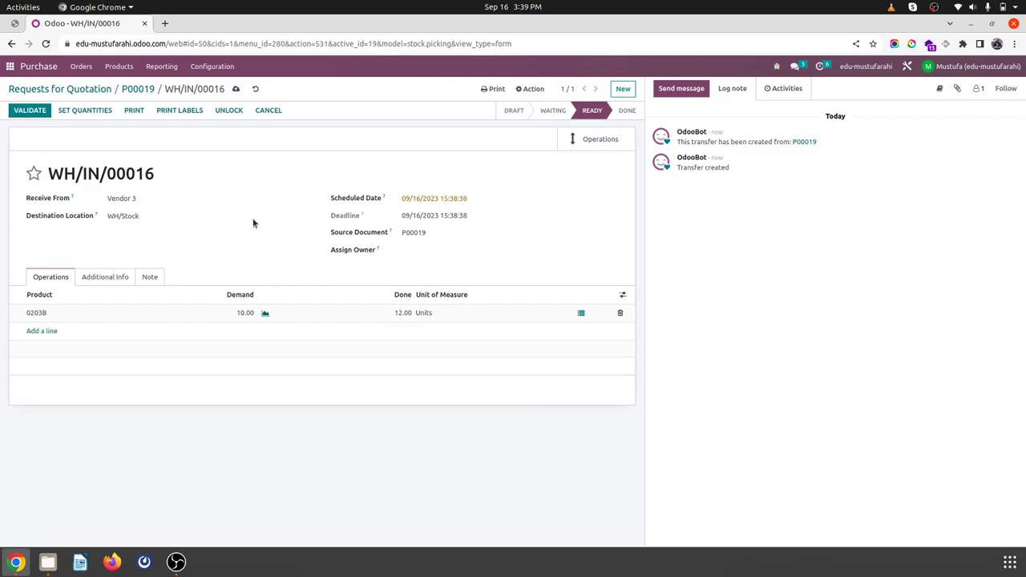
pyautogui.click(235, 89)
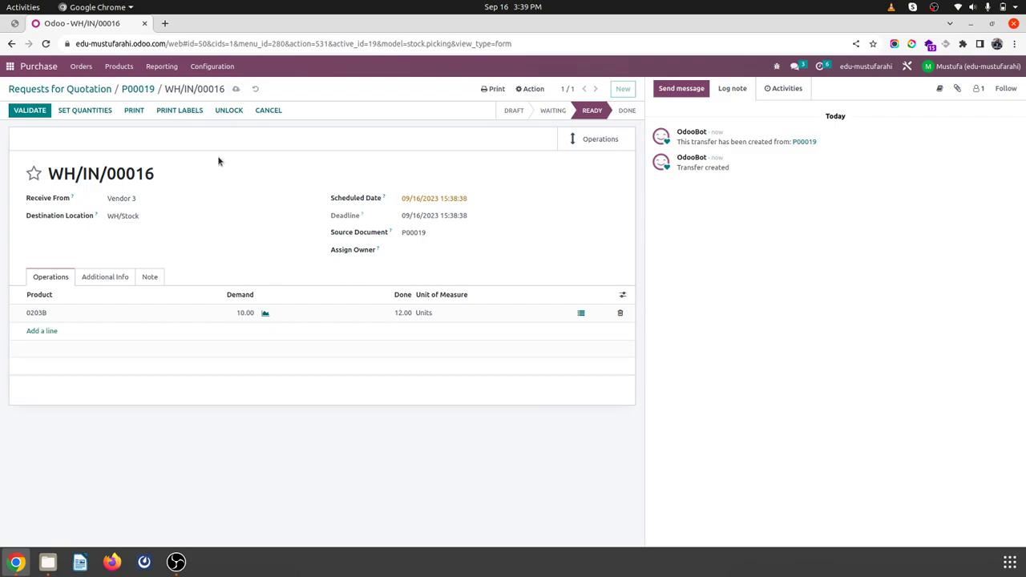
pyautogui.click(32, 110)
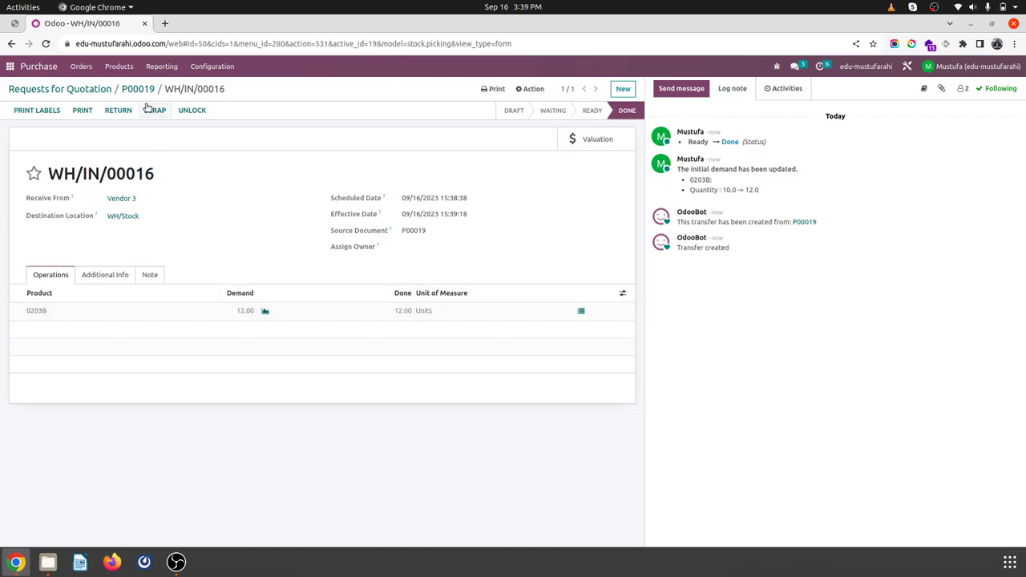
# - Create the vendor bill from the purchase order and set its bill date to 09/16/2023
pyautogui.click(138, 89)
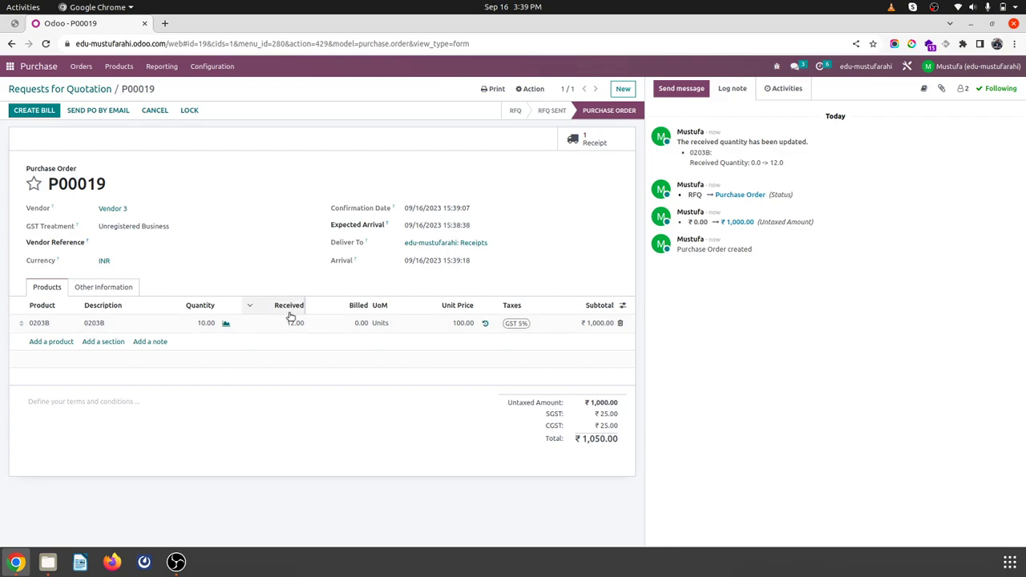
pyautogui.click(38, 110)
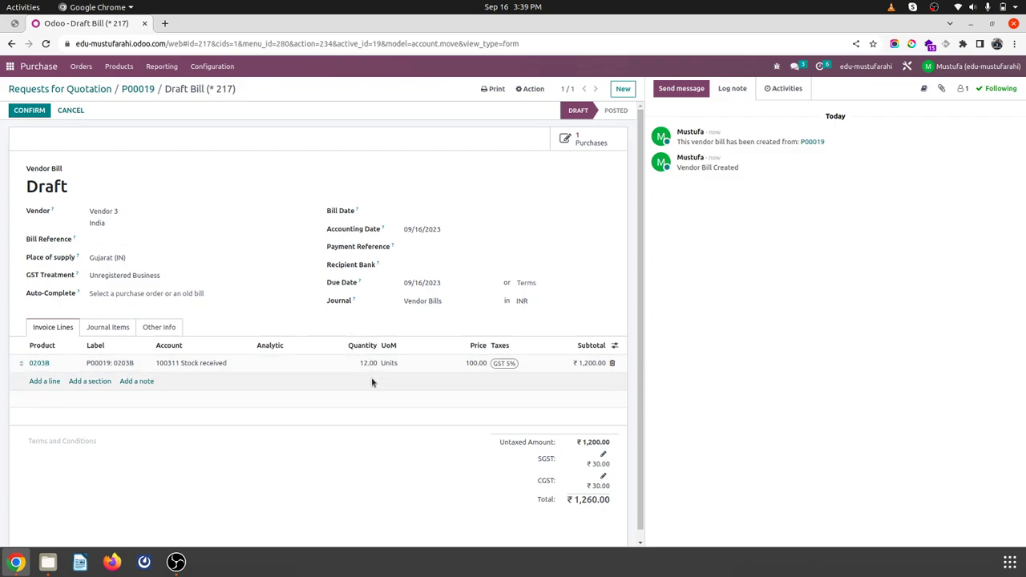
pyautogui.click(35, 112)
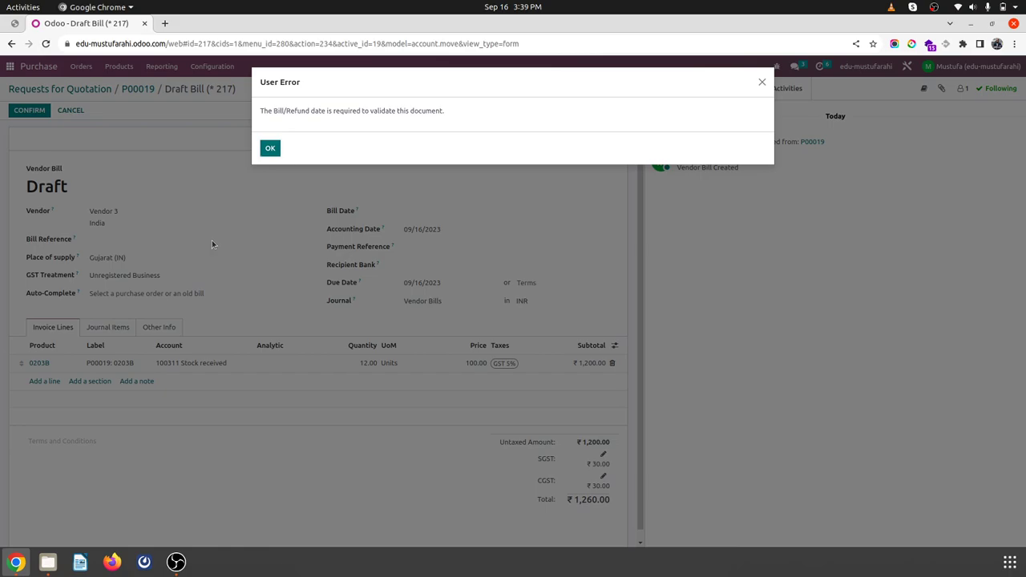
pyautogui.click(269, 150)
pyautogui.click(433, 211)
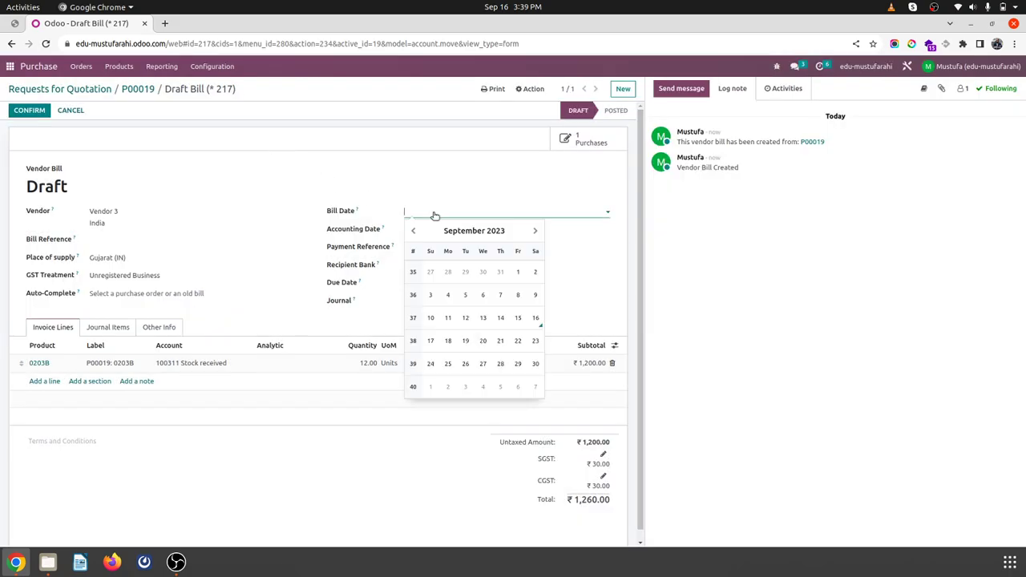
pyautogui.click(535, 319)
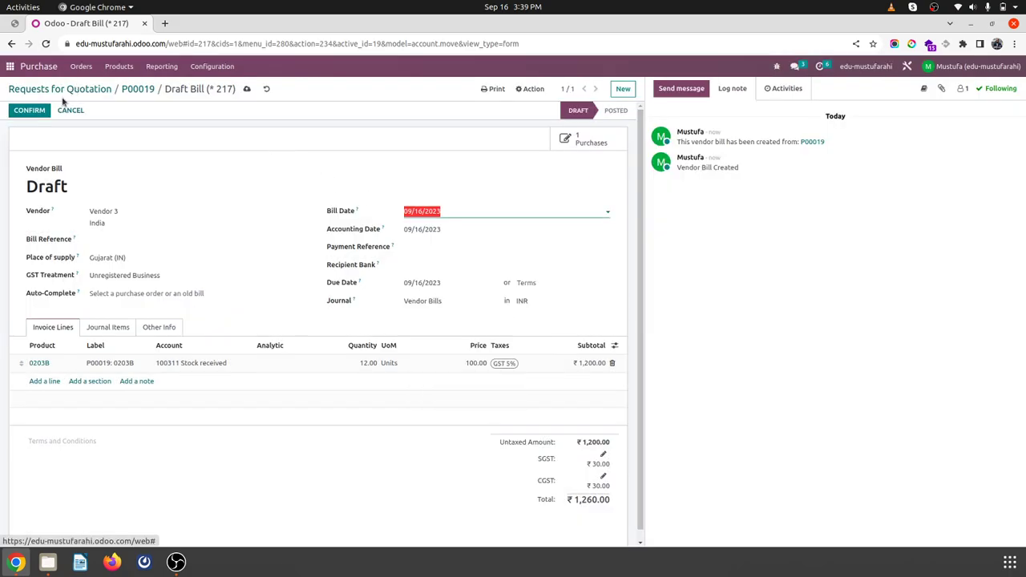
# - Confirm the vendor bill for 0203B and open product 0103A from the product list
pyautogui.click(38, 113)
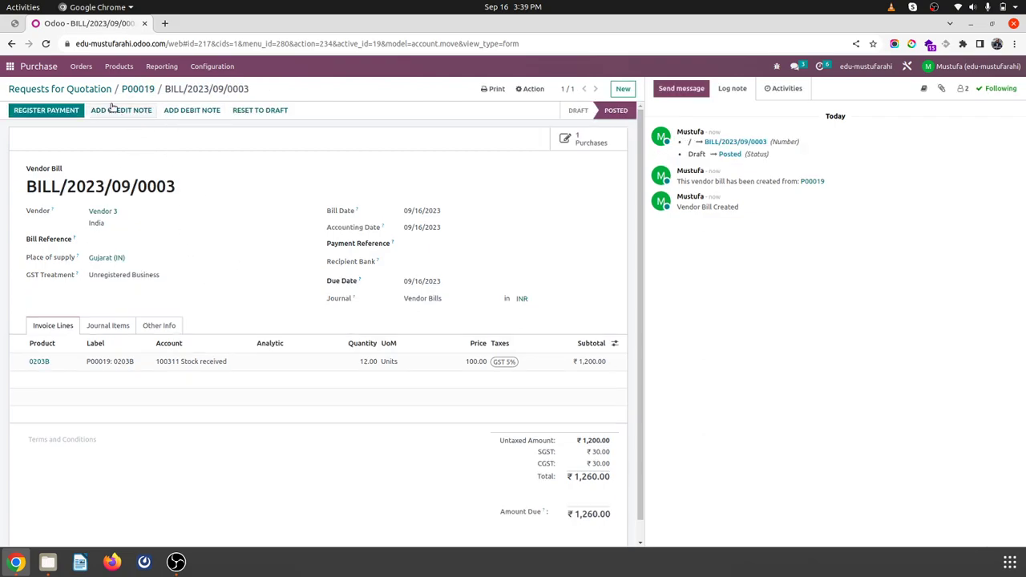
pyautogui.click(86, 90)
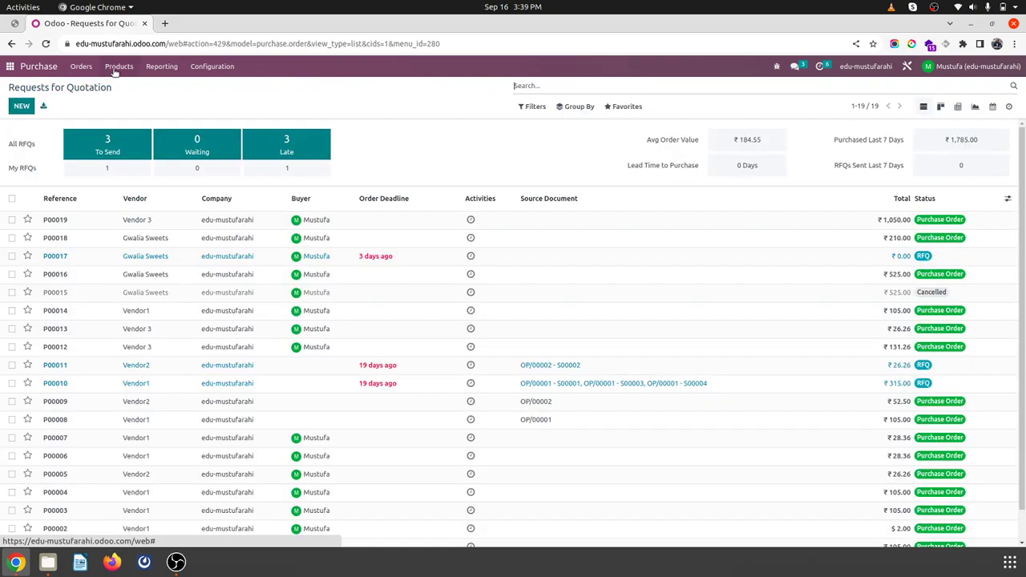
pyautogui.click(116, 68)
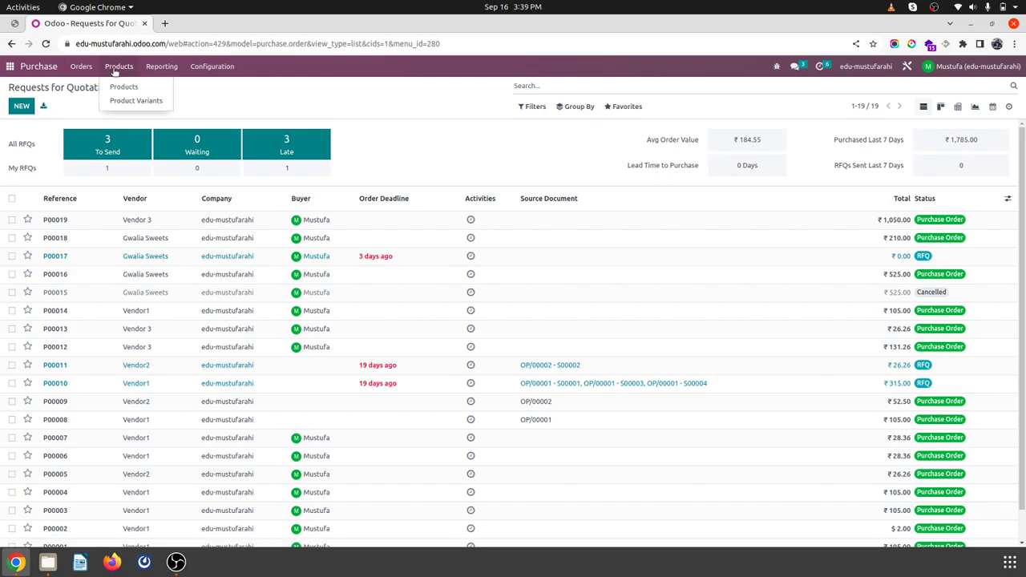
pyautogui.click(122, 87)
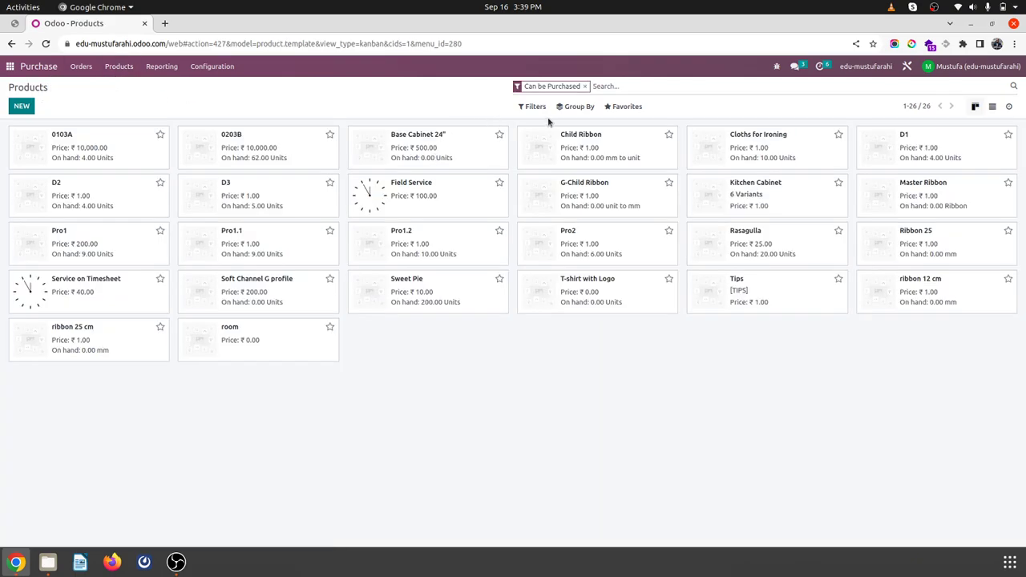
pyautogui.click(125, 161)
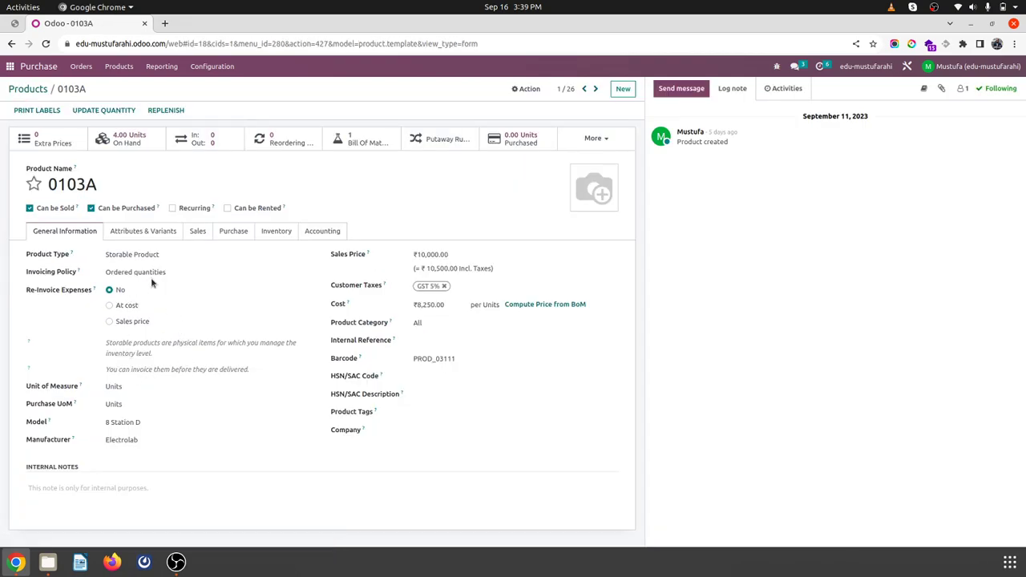
# - Keep product 0103A invoiced on Ordered quantities, set its vendor bill control policy to On ordered quantities, and save it
pyautogui.click(158, 274)
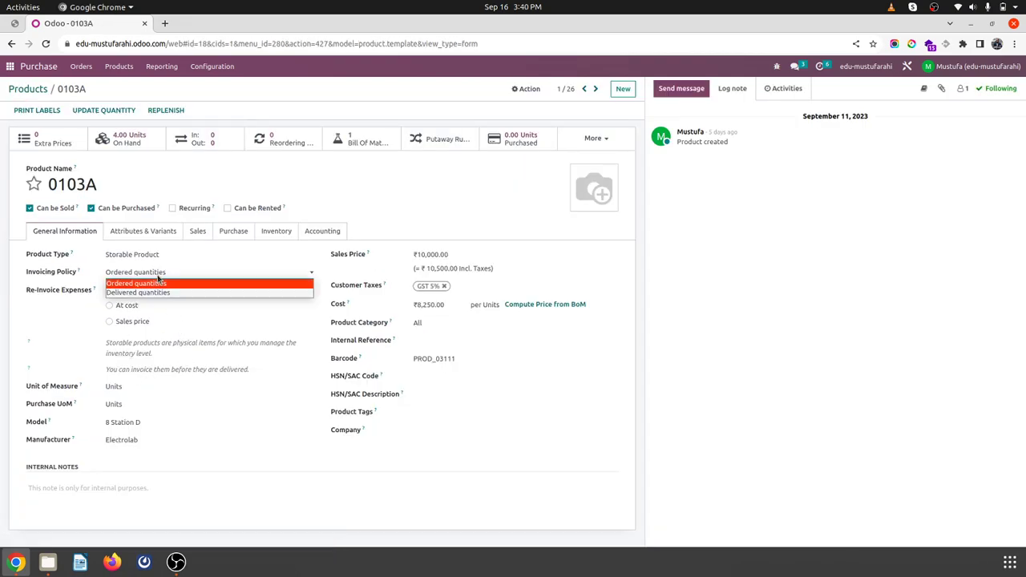
pyautogui.click(157, 282)
pyautogui.click(231, 231)
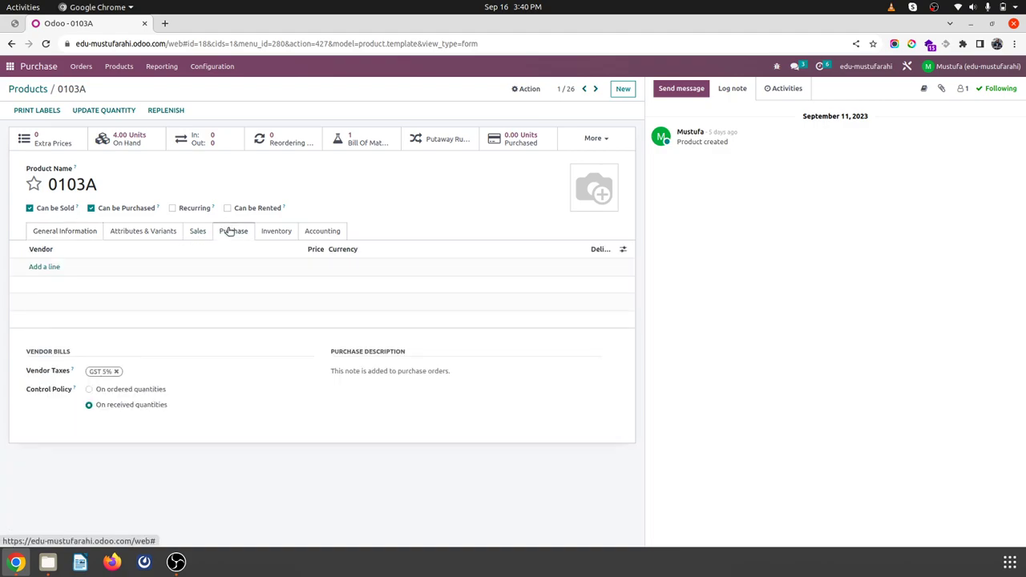
pyautogui.click(133, 391)
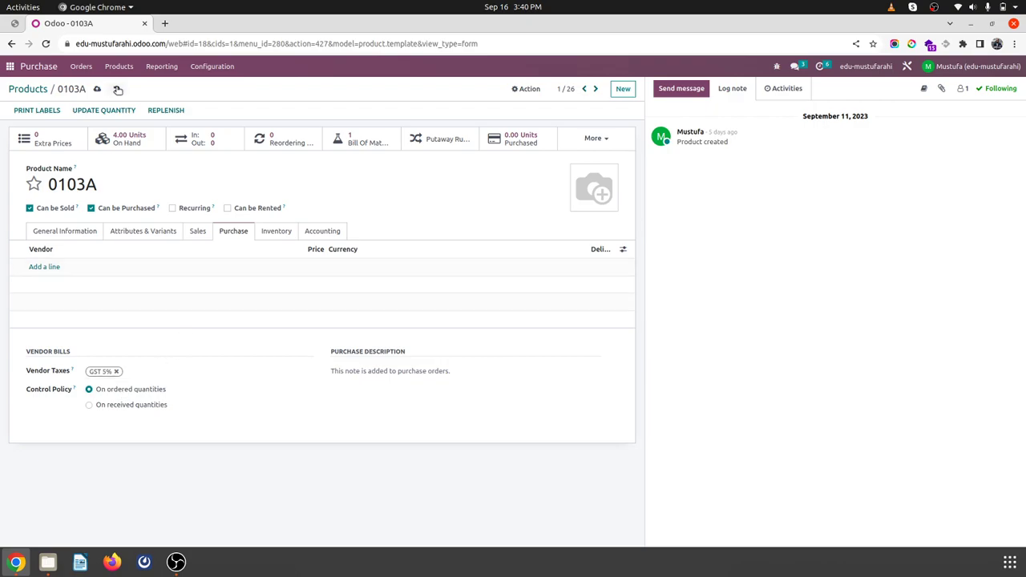
pyautogui.click(97, 89)
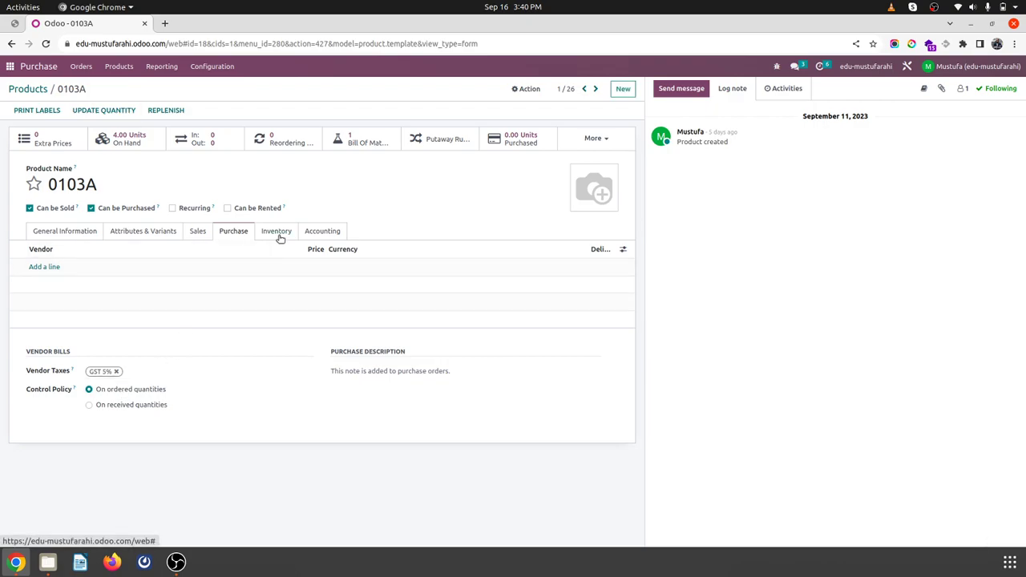
pyautogui.click(277, 234)
pyautogui.click(236, 232)
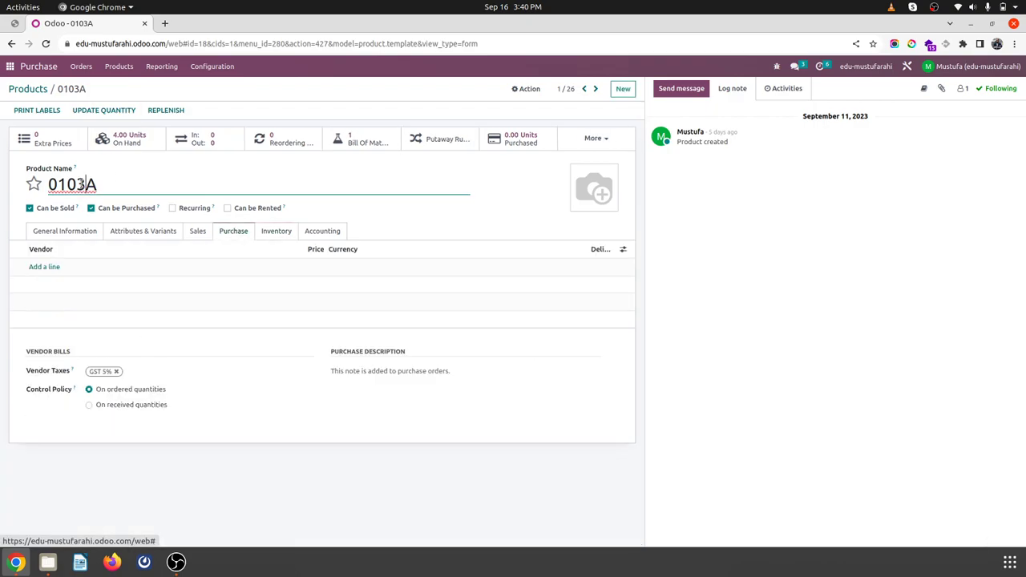
pyautogui.doubleClick(80, 184)
pyautogui.click(141, 170)
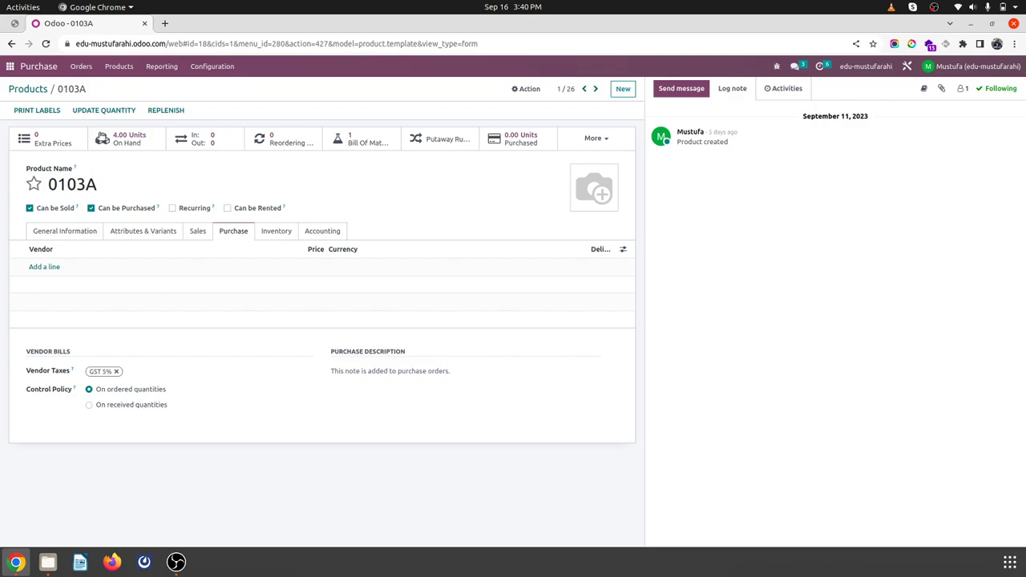
# - Create a new request for quotation for Vendor2 and add product 0103A to it
pyautogui.click(81, 68)
pyautogui.click(83, 86)
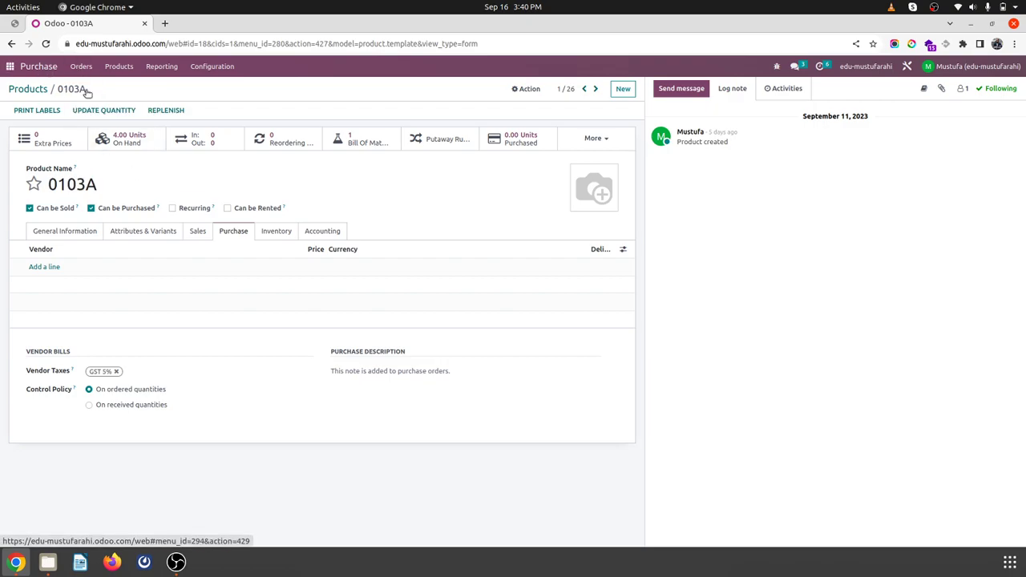
pyautogui.click(21, 109)
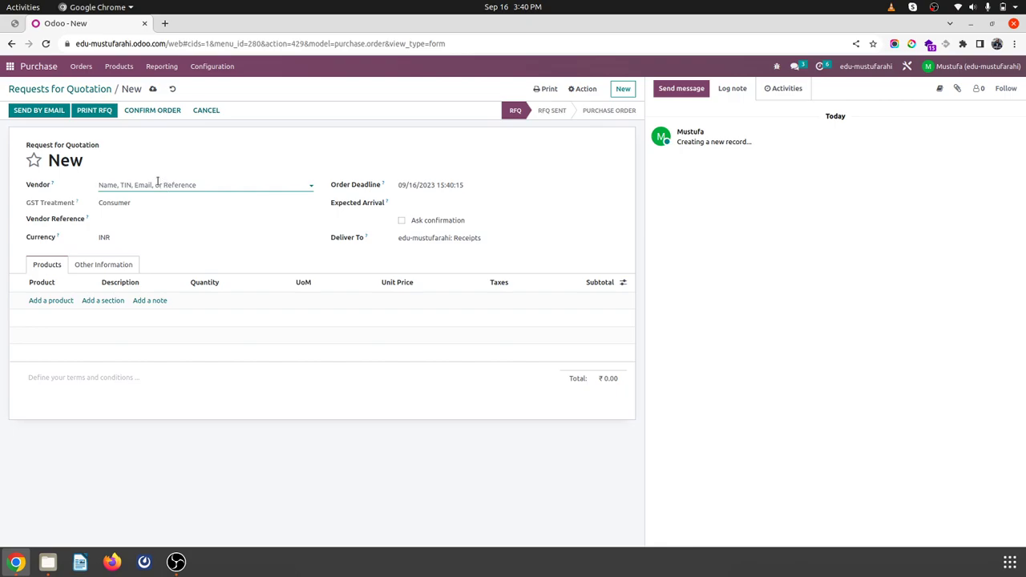
pyautogui.click(157, 183)
pyautogui.click(146, 215)
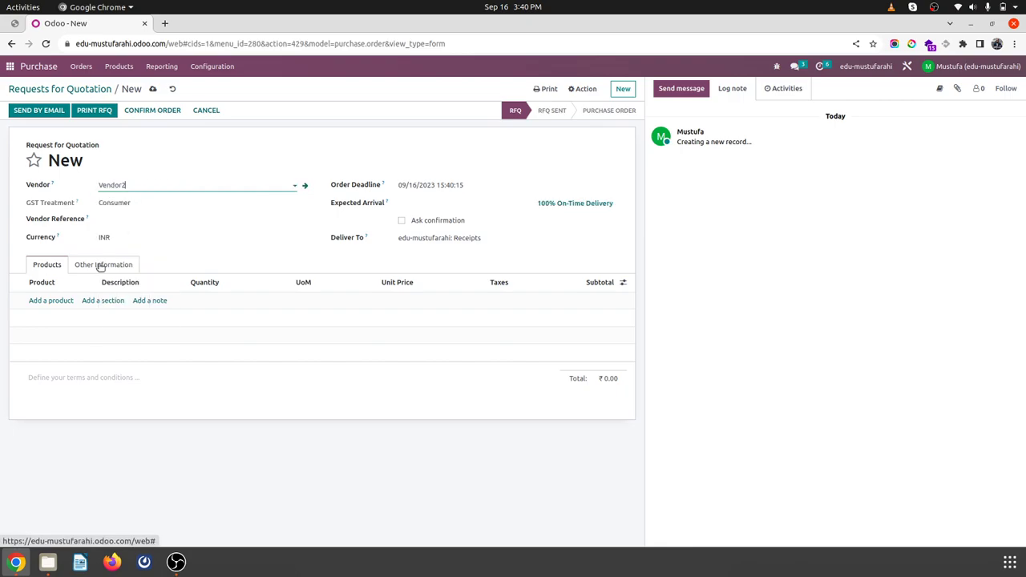
pyautogui.click(63, 302)
pyautogui.write('0103A')
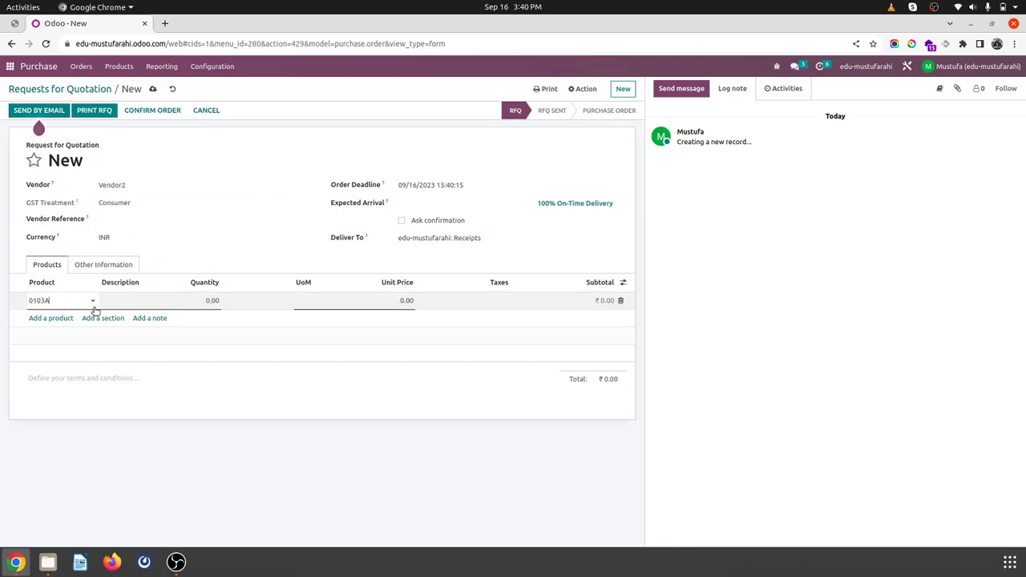
# - Set the 0103A line to quantity 10 at unit price 1000 and confirm the purchase order
pyautogui.click(212, 301)
pyautogui.doubleClick(212, 301)
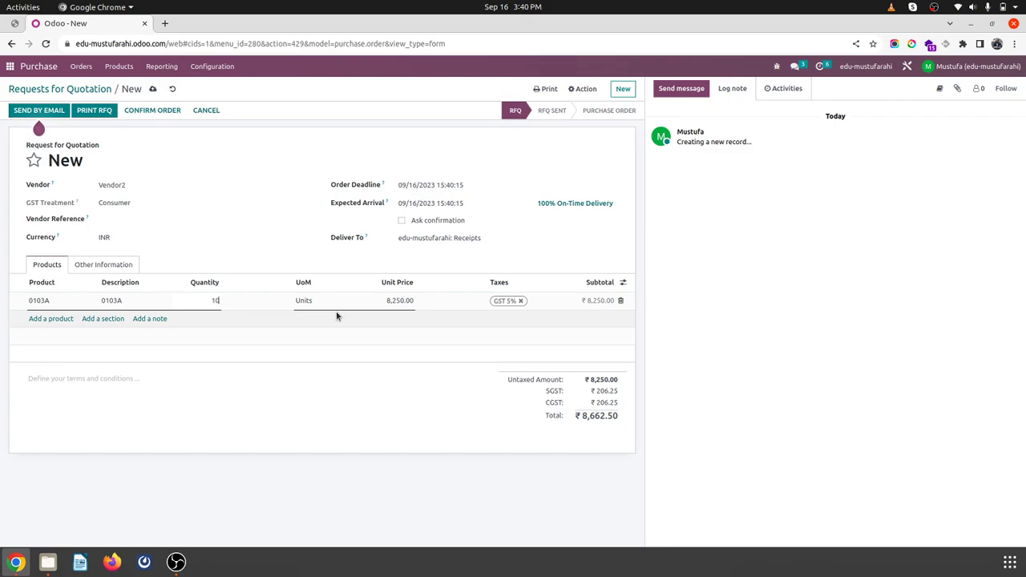
pyautogui.press('Tab')
pyautogui.press('Tab')
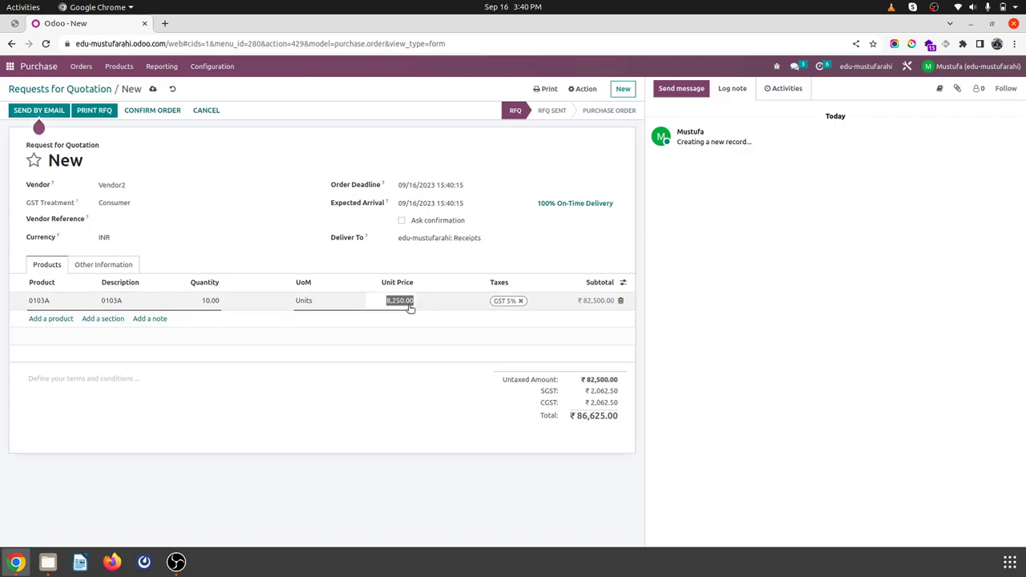
pyautogui.write('1000')
pyautogui.click(349, 271)
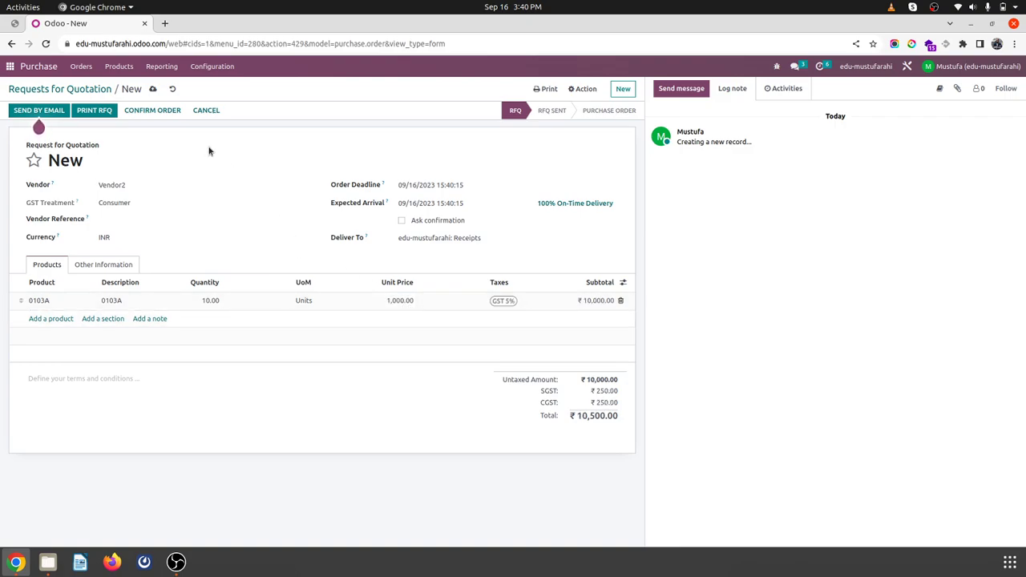
pyautogui.click(167, 112)
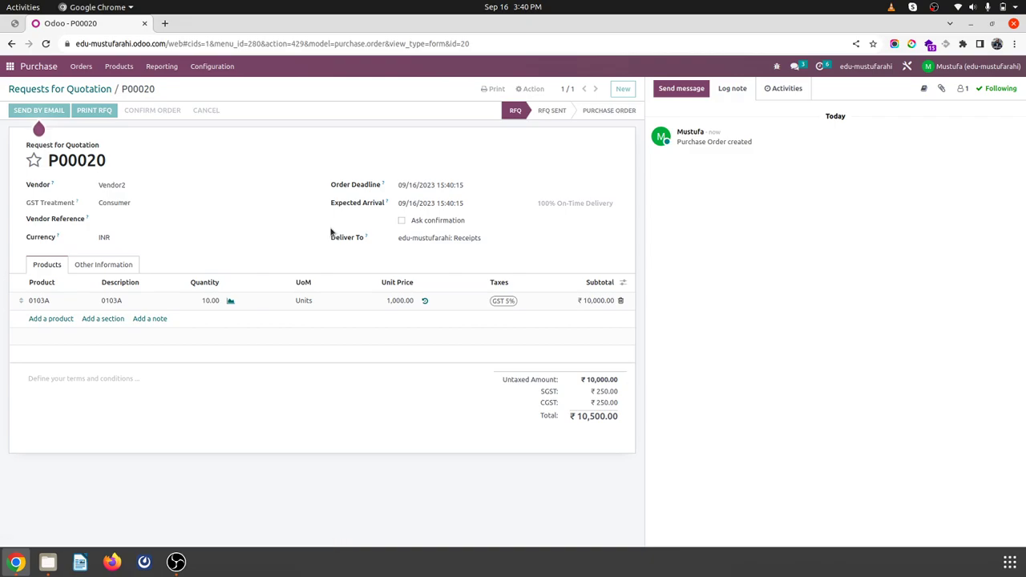
# - Create the vendor bill from the 0103A purchase order, set its bill date to 09/16/2023, and confirm it
pyautogui.click(95, 113)
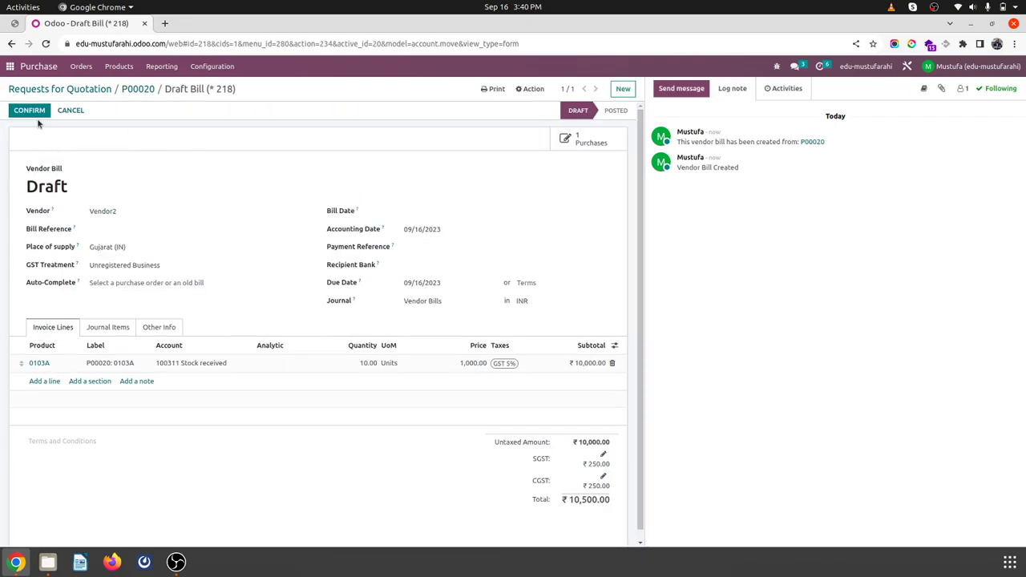
pyautogui.click(439, 212)
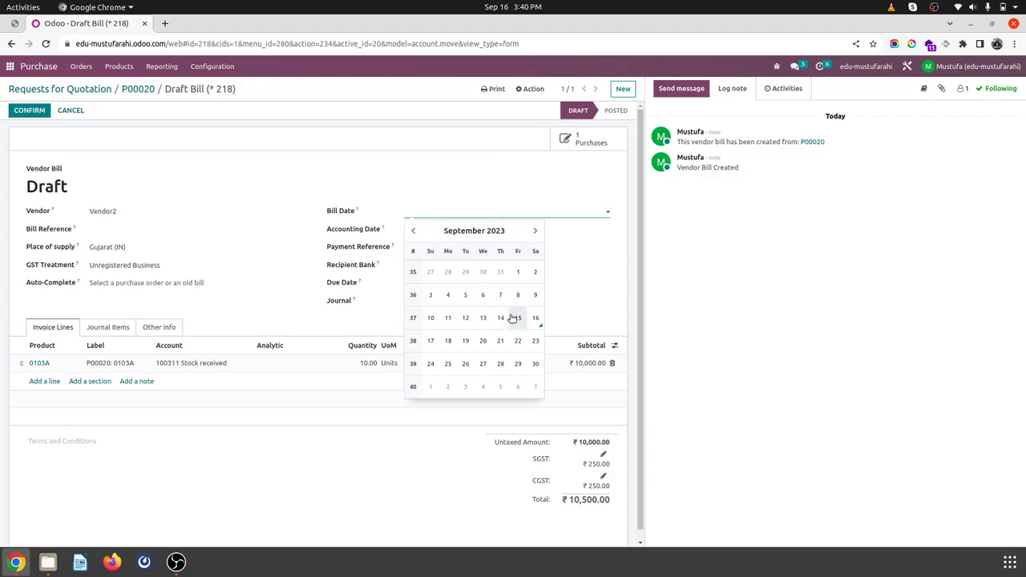
pyautogui.click(535, 318)
pyautogui.click(40, 114)
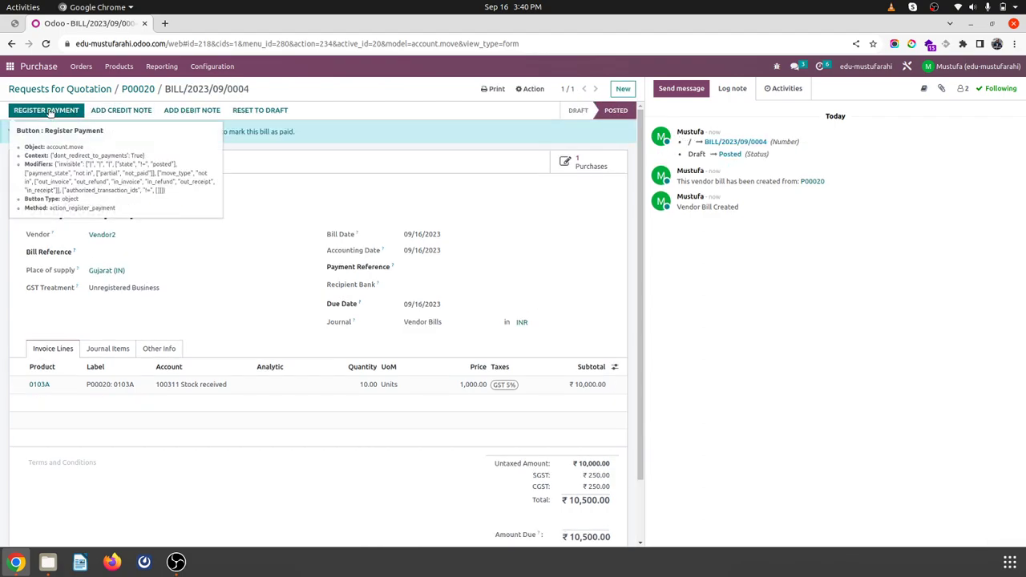
# - Register the payment of the confirmed 0103A bill through the Bank journal
pyautogui.click(49, 111)
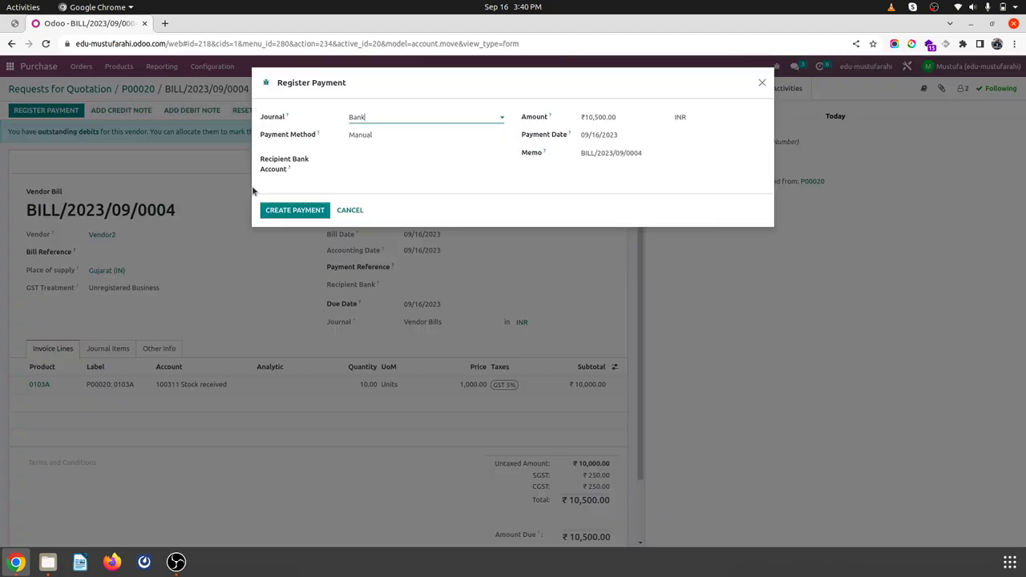
pyautogui.click(297, 211)
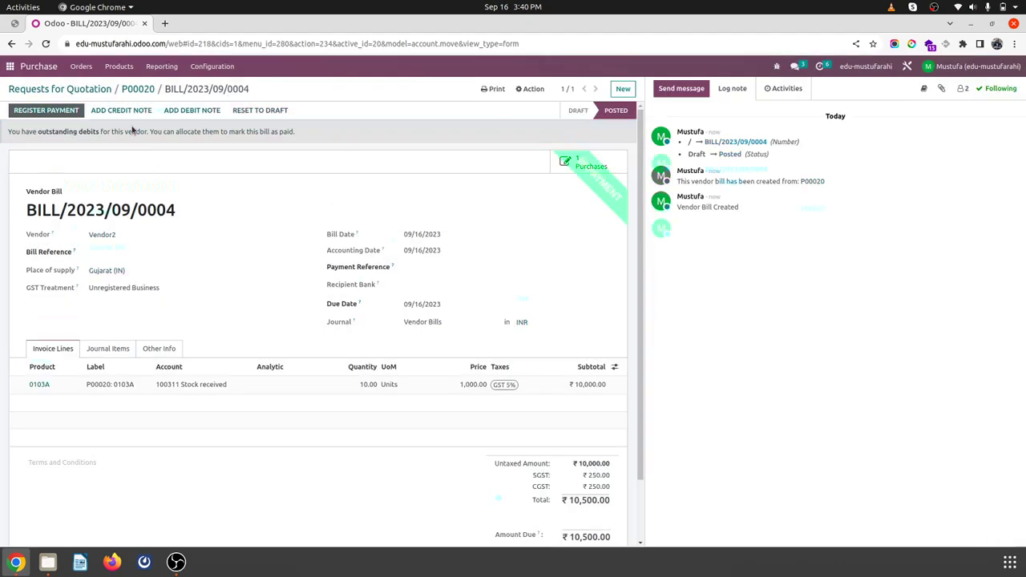
# - Review the product lines on the 0103A order's receipt and return to the list of requests for quotation
pyautogui.click(95, 93)
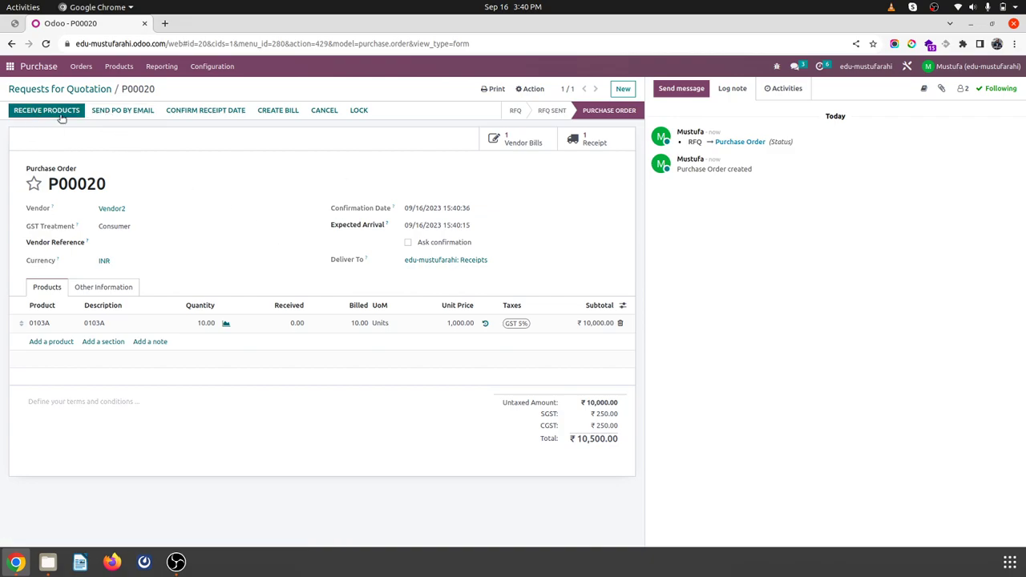
pyautogui.click(594, 139)
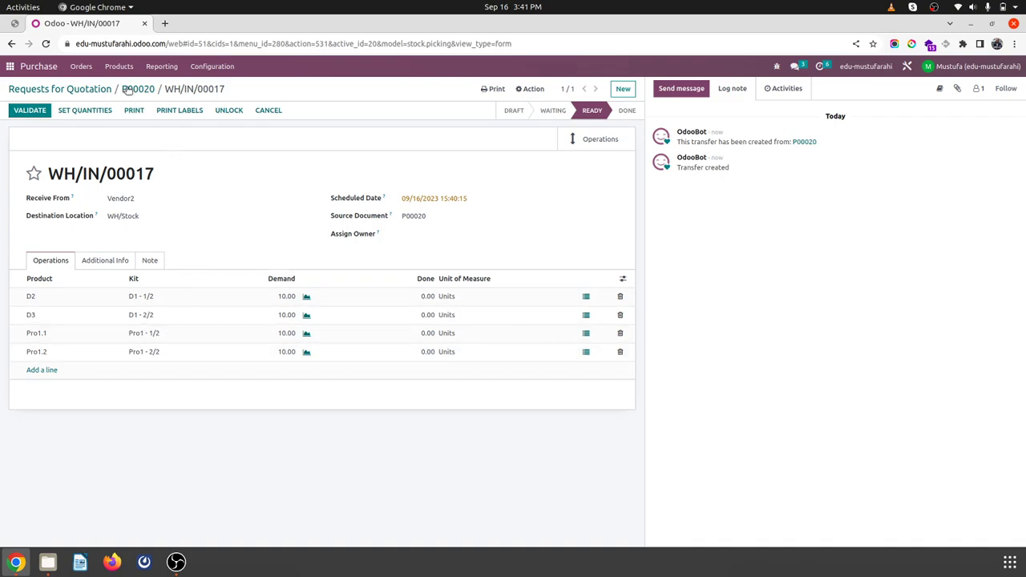
pyautogui.click(83, 90)
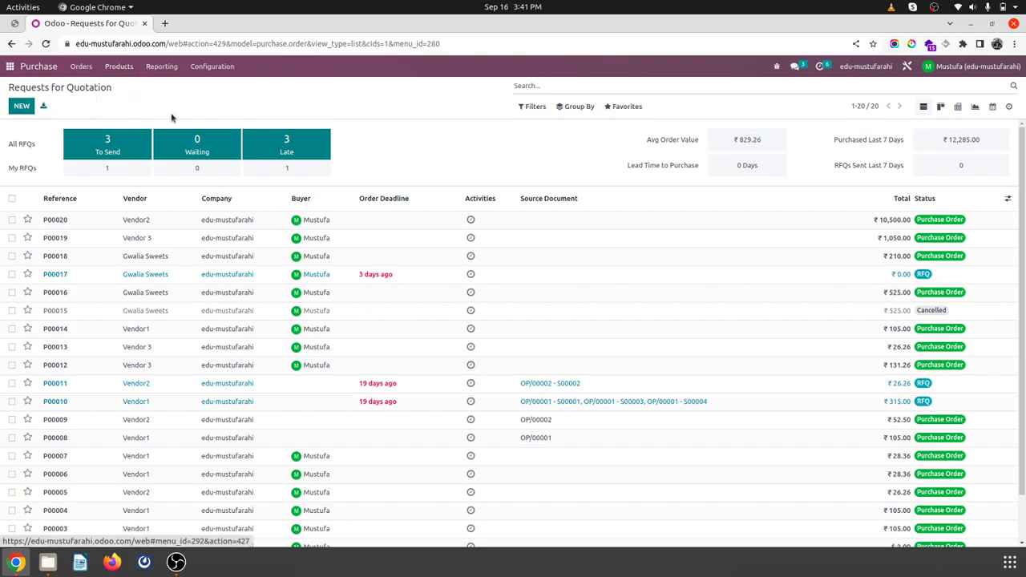
# - Start a new product named S1 with the product type Storable Product
pyautogui.hotkey('alt', 'c')
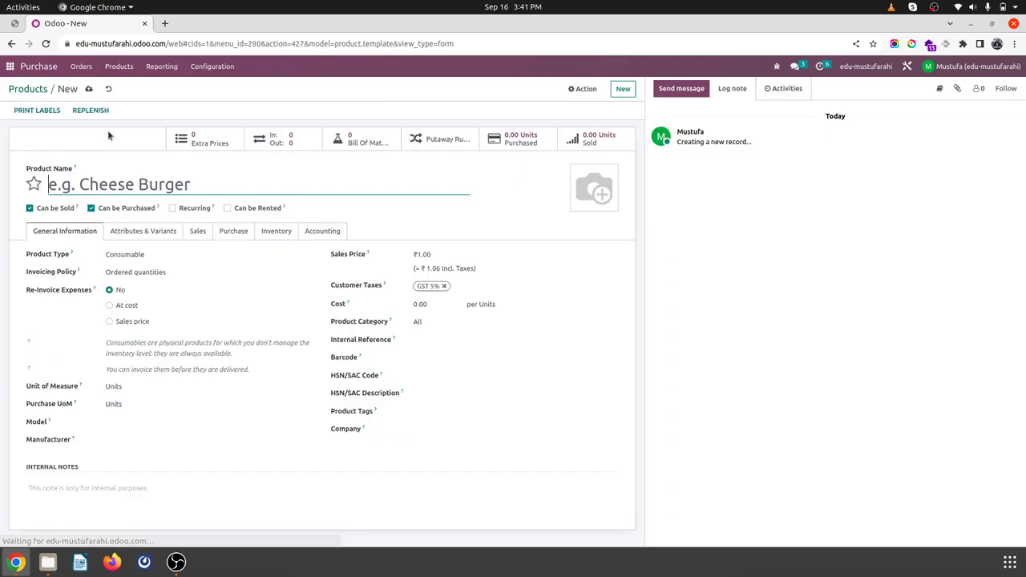
pyautogui.write('S1')
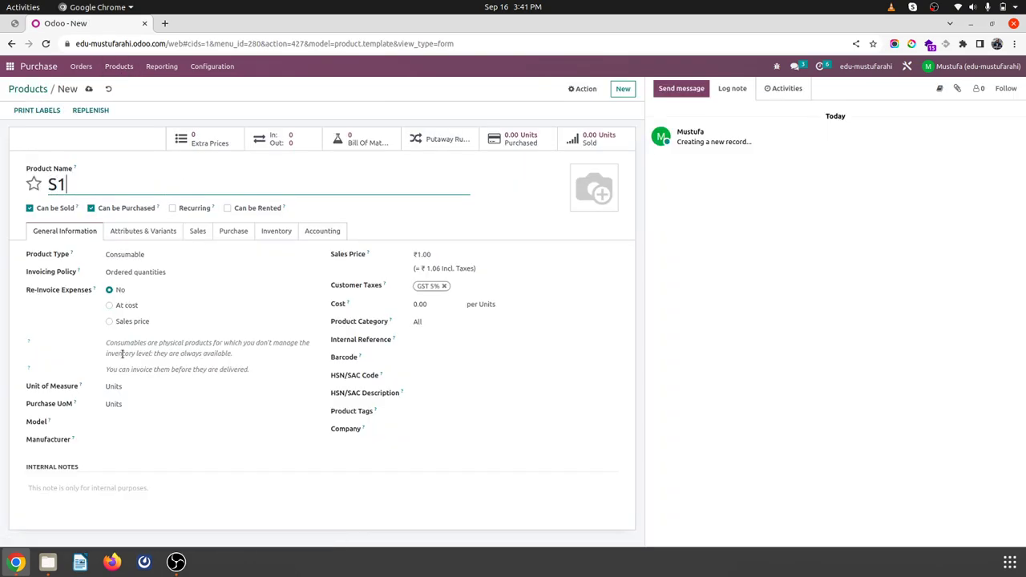
pyautogui.click(165, 258)
pyautogui.click(159, 283)
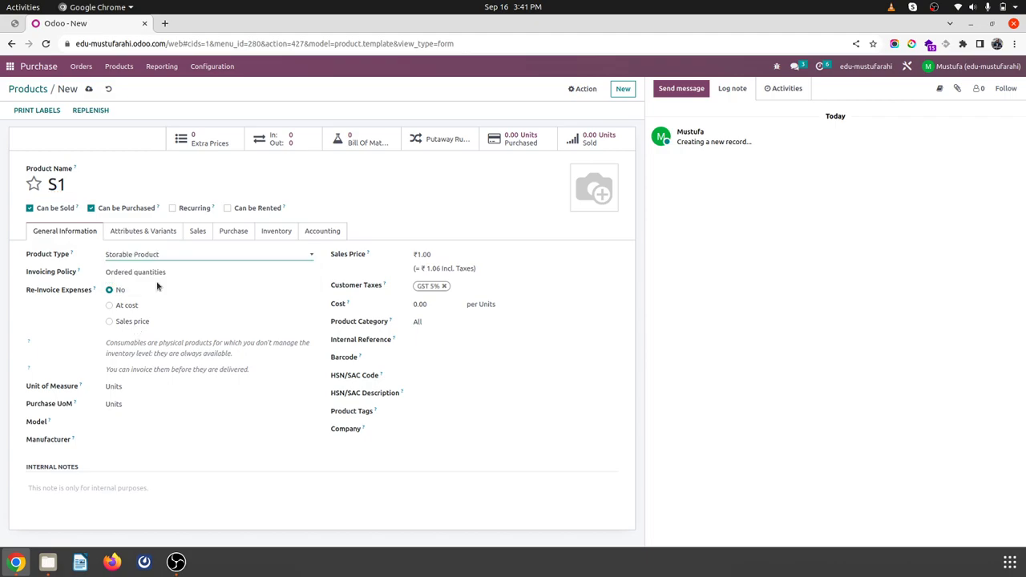
# - Set product S1's vendor bill control policy to On ordered quantities, check its inventory settings, and save it
pyautogui.click(234, 238)
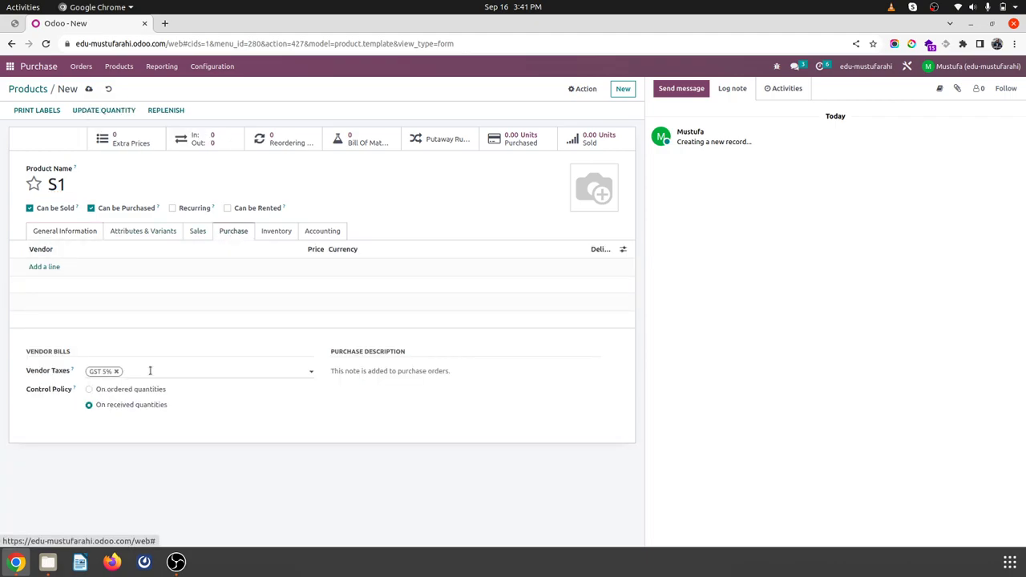
pyautogui.click(142, 389)
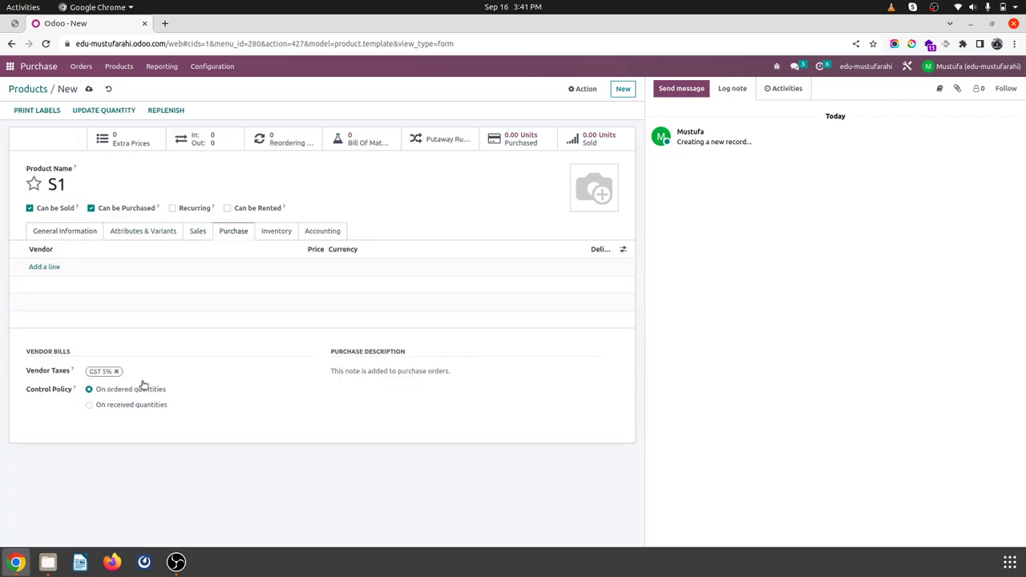
pyautogui.click(76, 234)
pyautogui.click(267, 234)
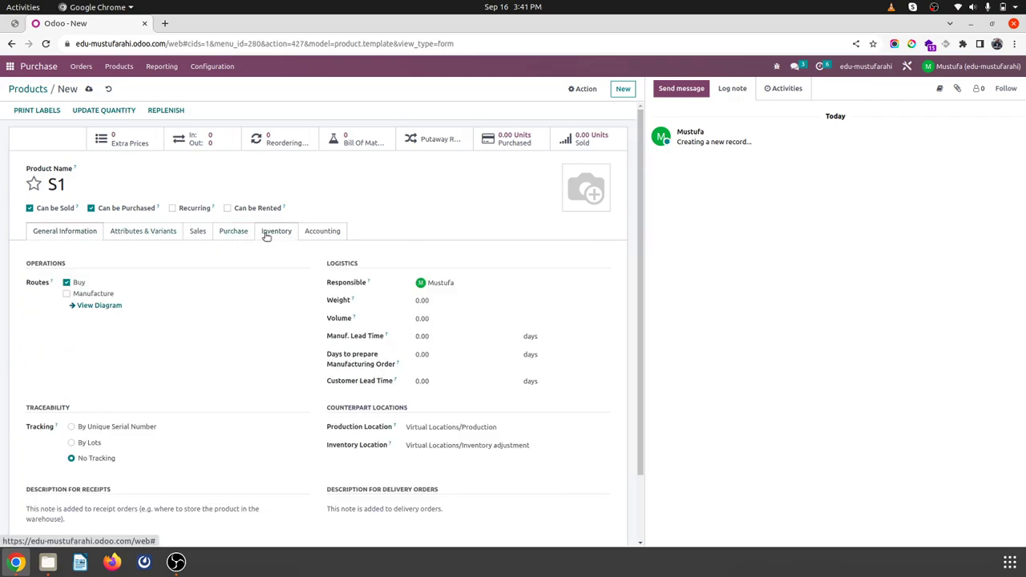
pyautogui.click(78, 233)
pyautogui.click(88, 89)
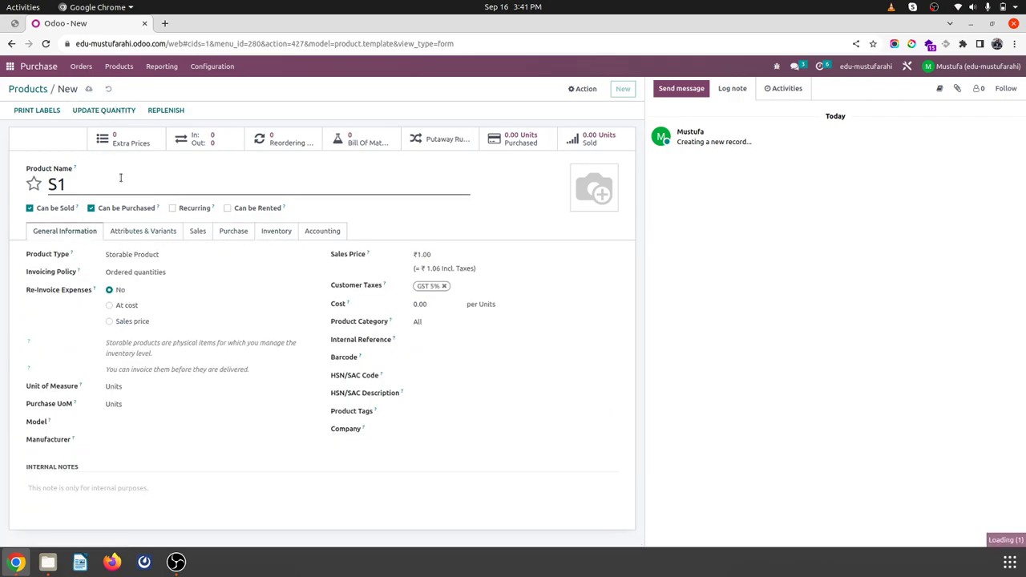
# - Start a new request for quotation and create Vendor4 as its vendor
pyautogui.click(80, 67)
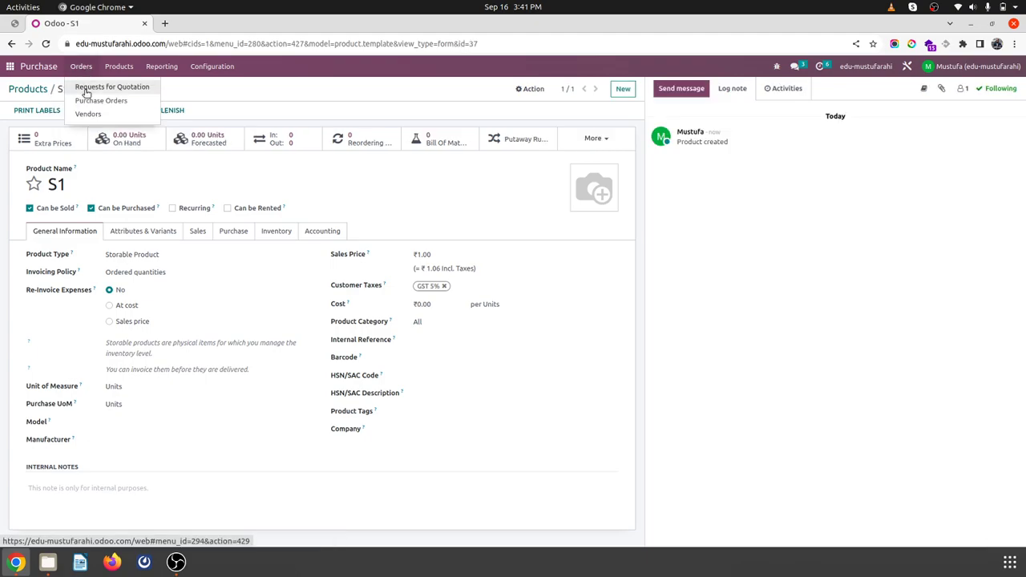
pyautogui.click(84, 91)
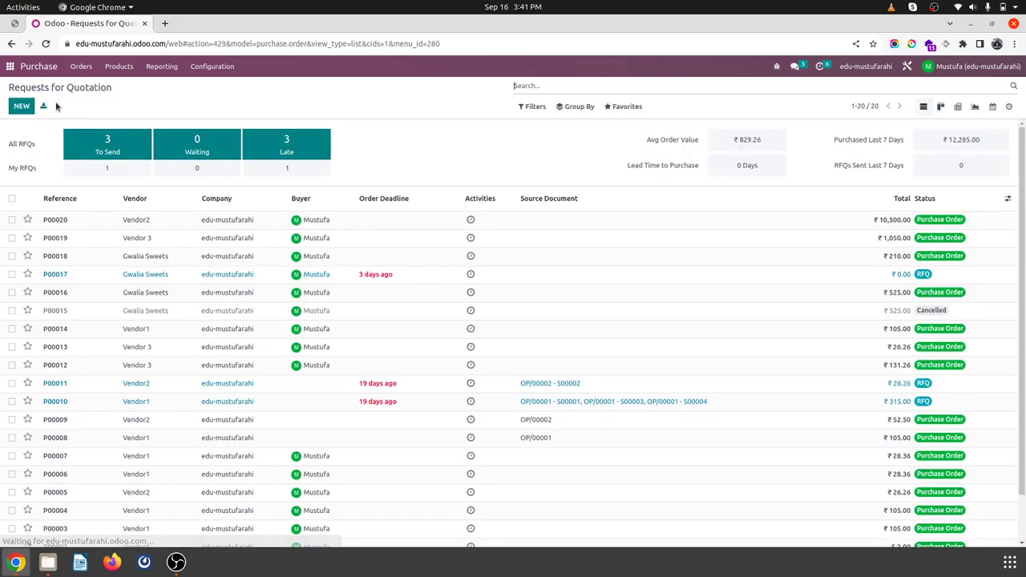
pyautogui.click(22, 105)
pyautogui.click(153, 184)
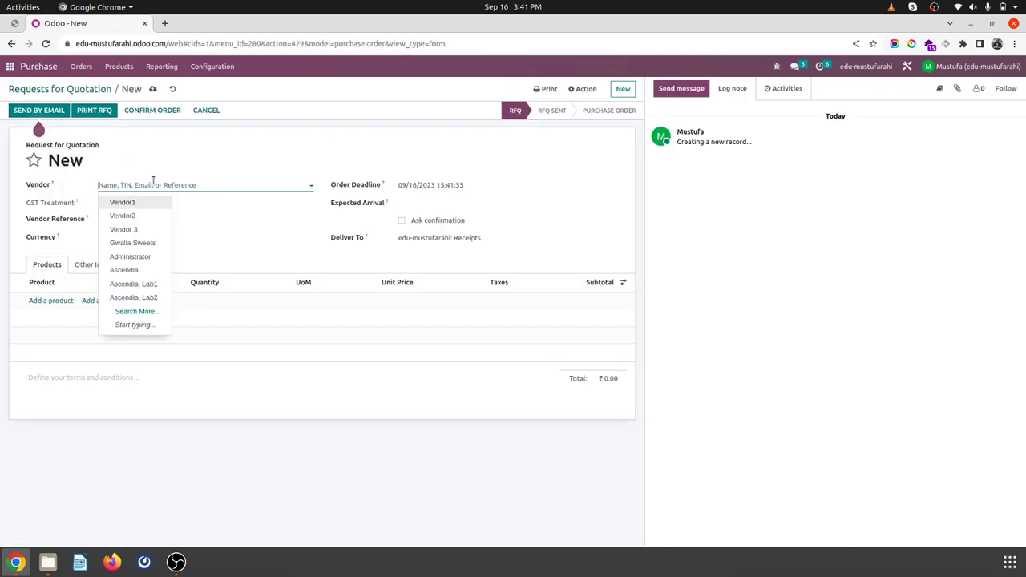
pyautogui.write('Vendor4')
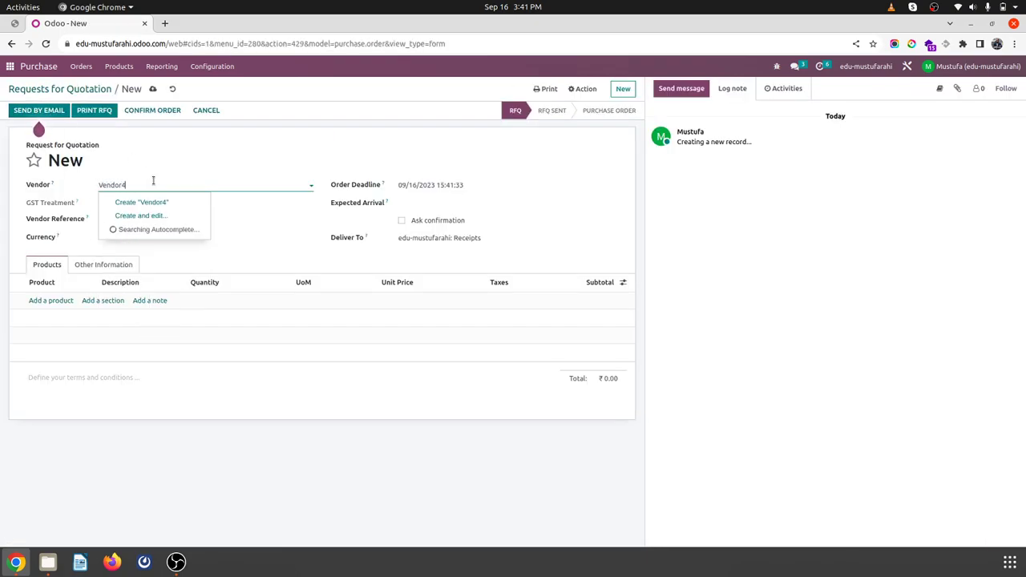
pyautogui.click(159, 201)
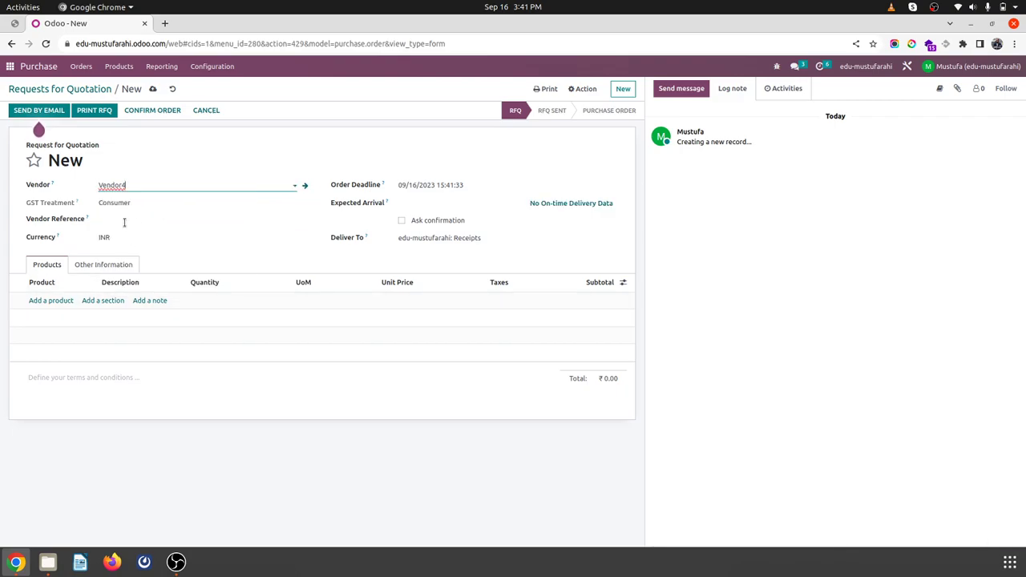
# - Add product S1 with quantity 20 and unit price 20, and confirm the order
pyautogui.click(48, 307)
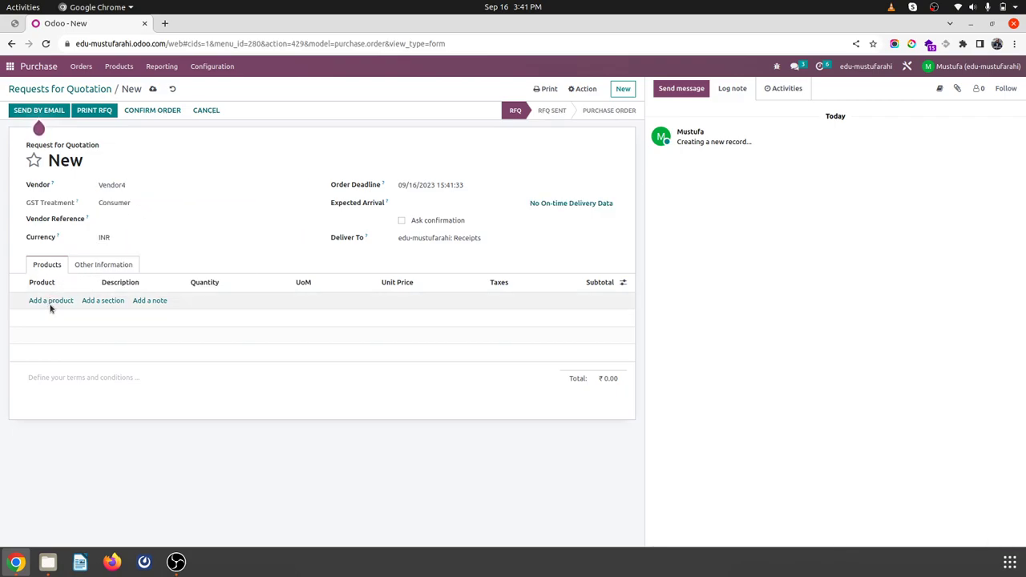
pyautogui.click(55, 301)
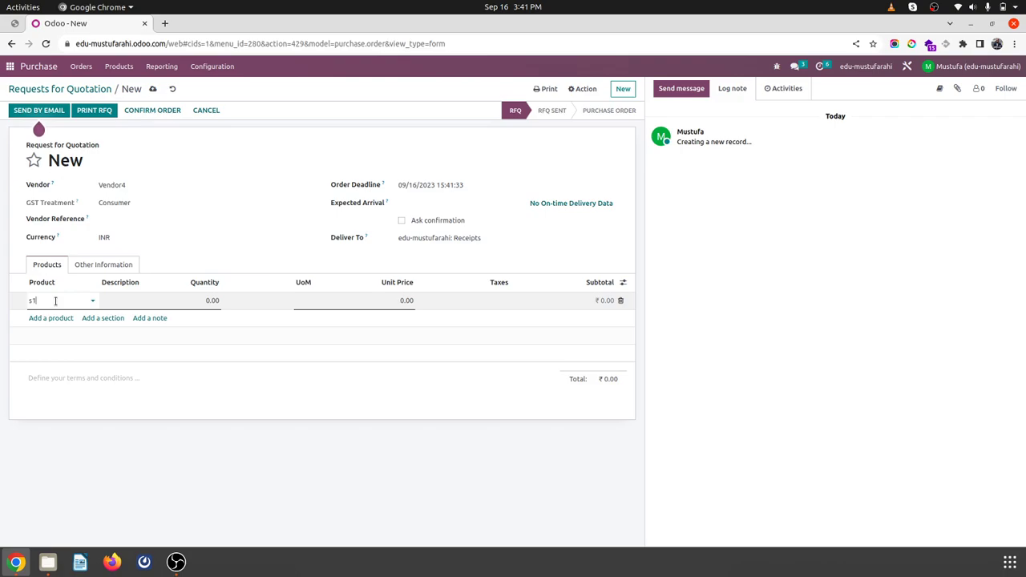
pyautogui.click(61, 316)
pyautogui.click(199, 299)
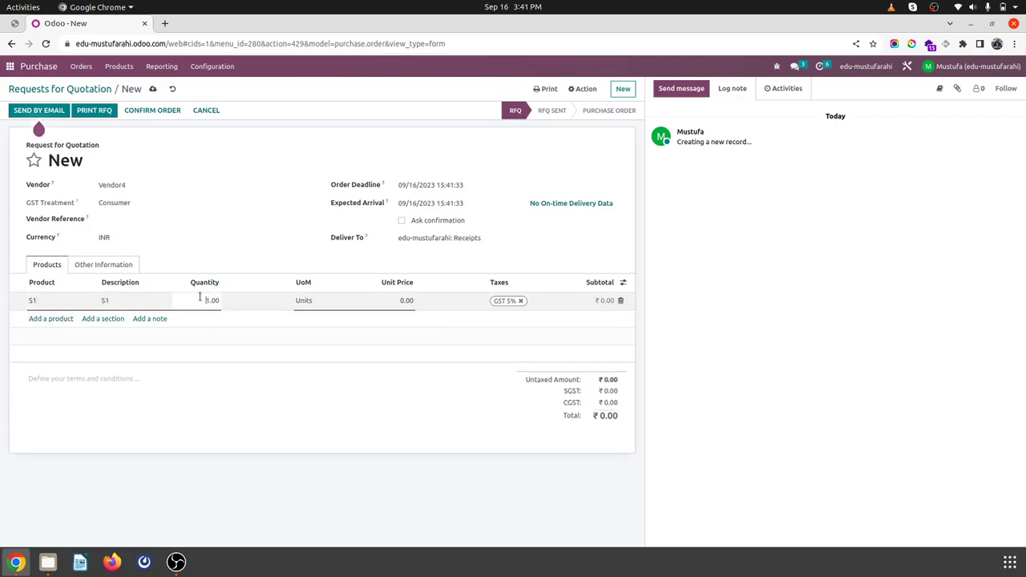
pyautogui.write('20')
pyautogui.press('Tab')
pyautogui.press('Tab')
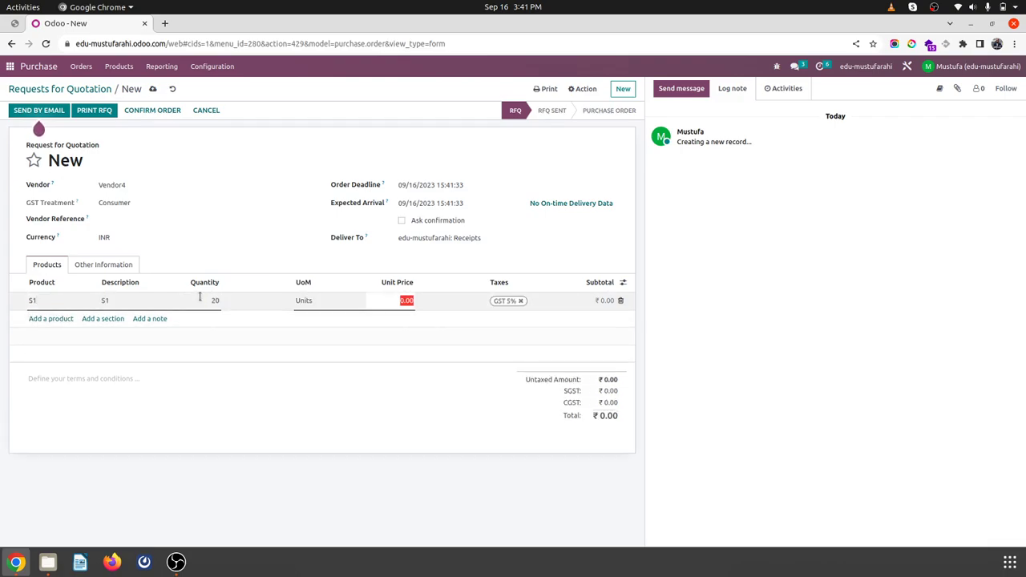
pyautogui.press('Tab')
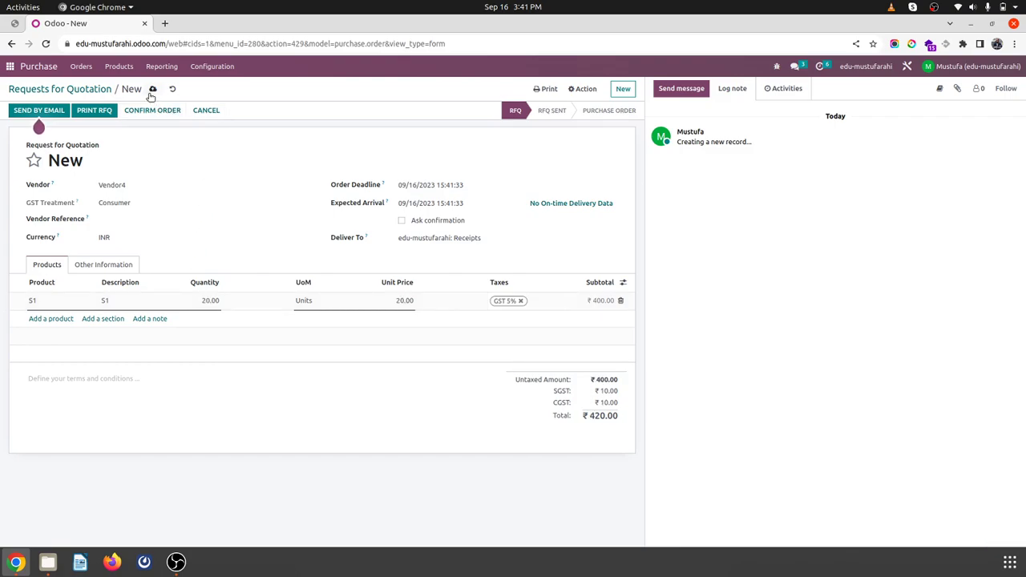
pyautogui.click(157, 110)
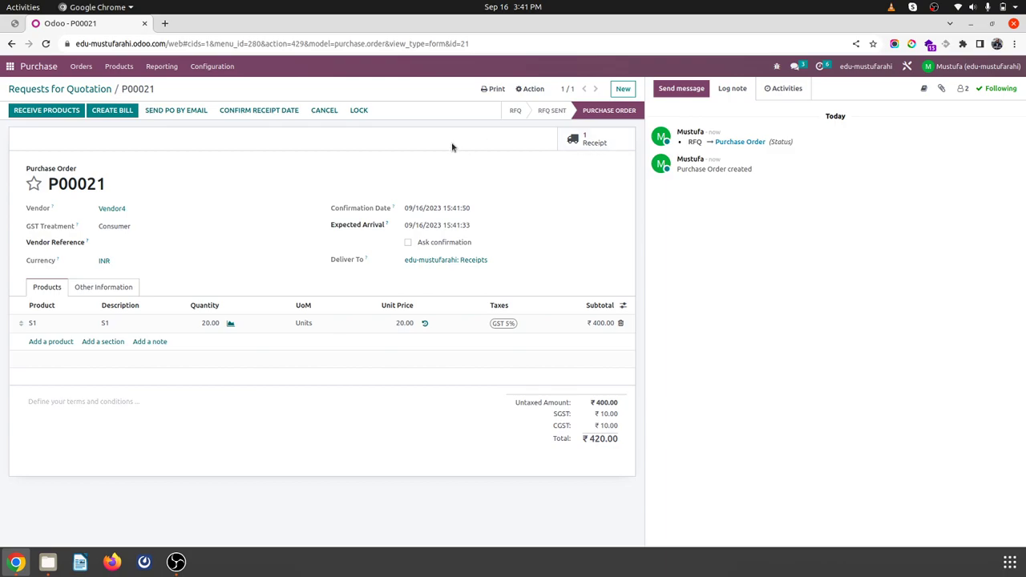
# - Bill the S1 order with the bill date 09/16/2023 and pay the confirmed bill through the Bank journal
pyautogui.click(114, 109)
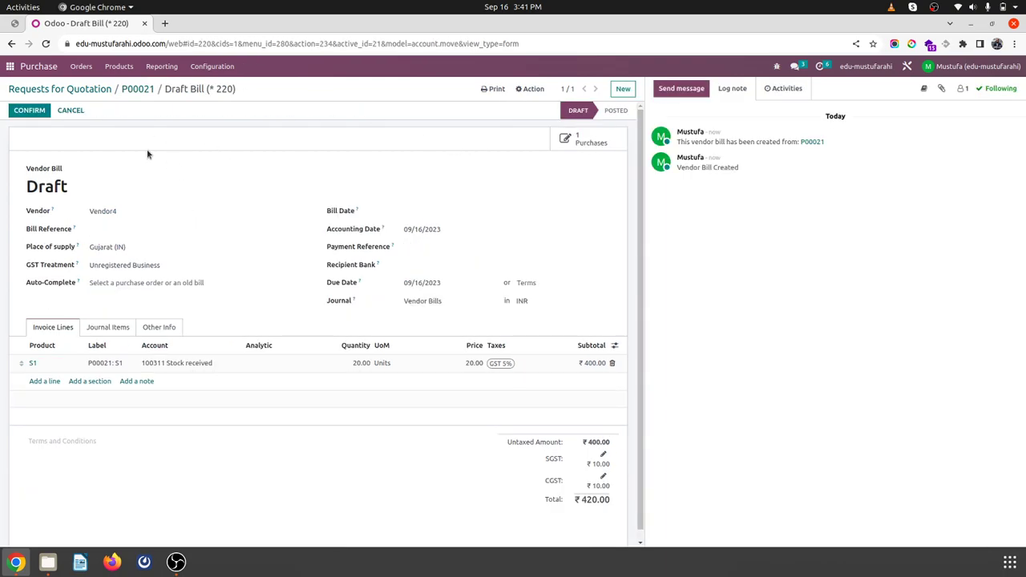
pyautogui.click(417, 213)
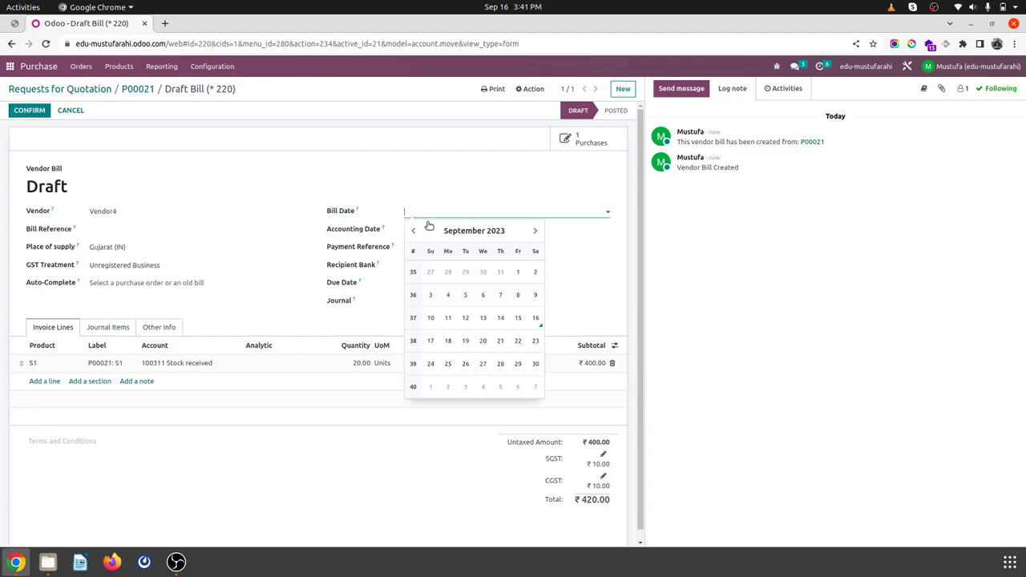
pyautogui.click(537, 319)
pyautogui.click(40, 112)
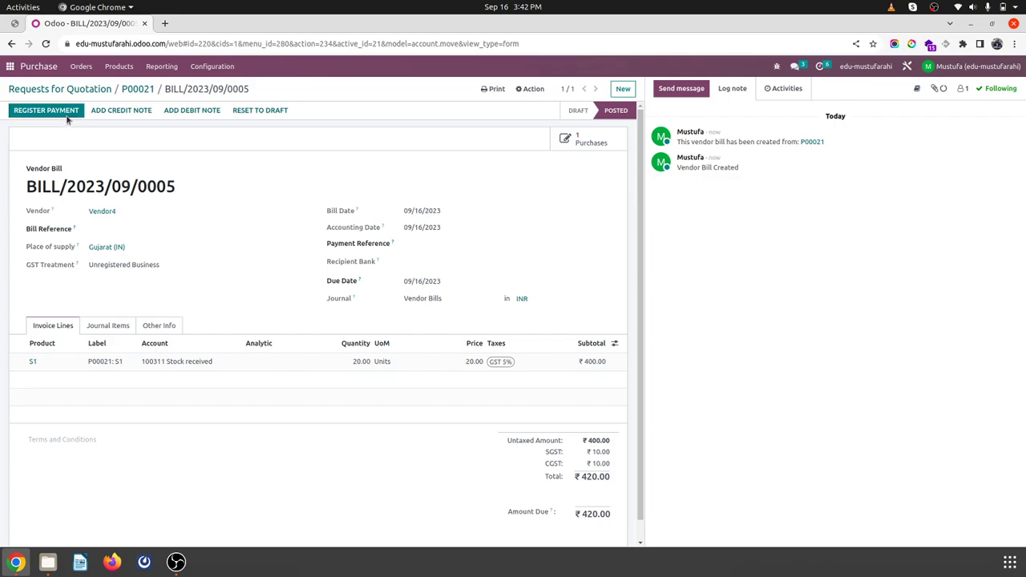
pyautogui.click(45, 109)
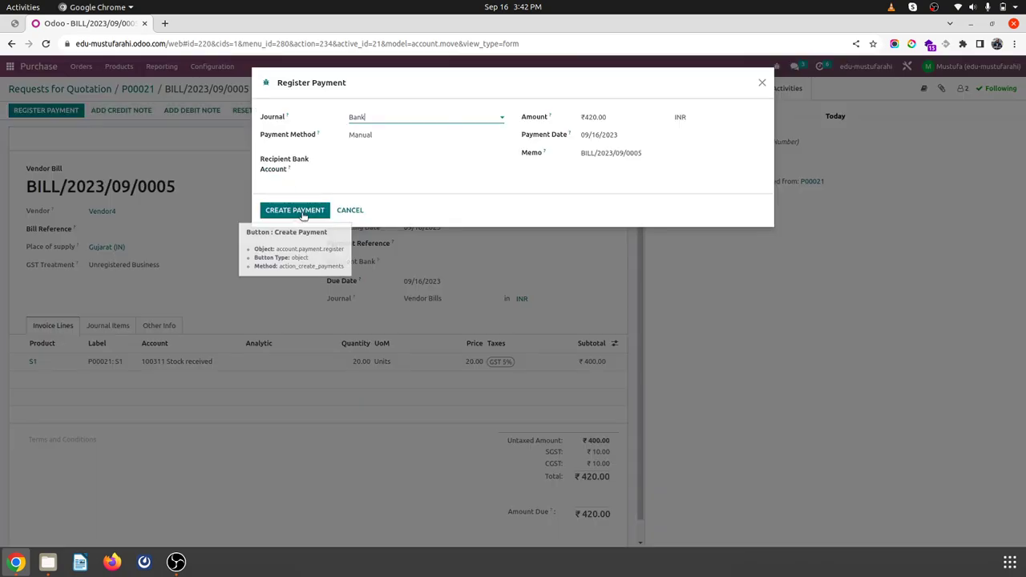
pyautogui.click(305, 213)
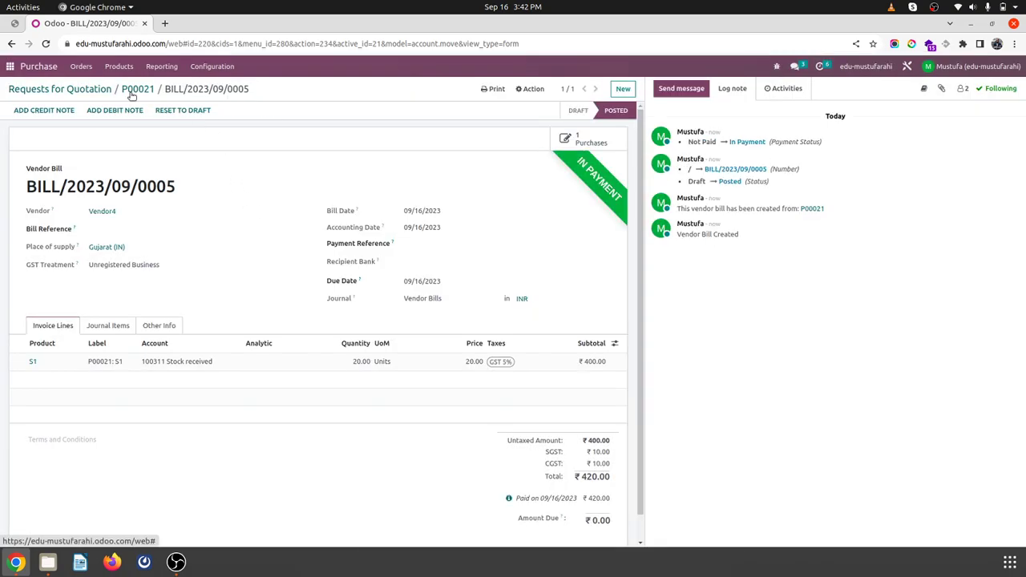
# - On the S1 order's receipt, set the done quantity to 25 and validate the transfer
pyautogui.click(133, 93)
pyautogui.click(582, 151)
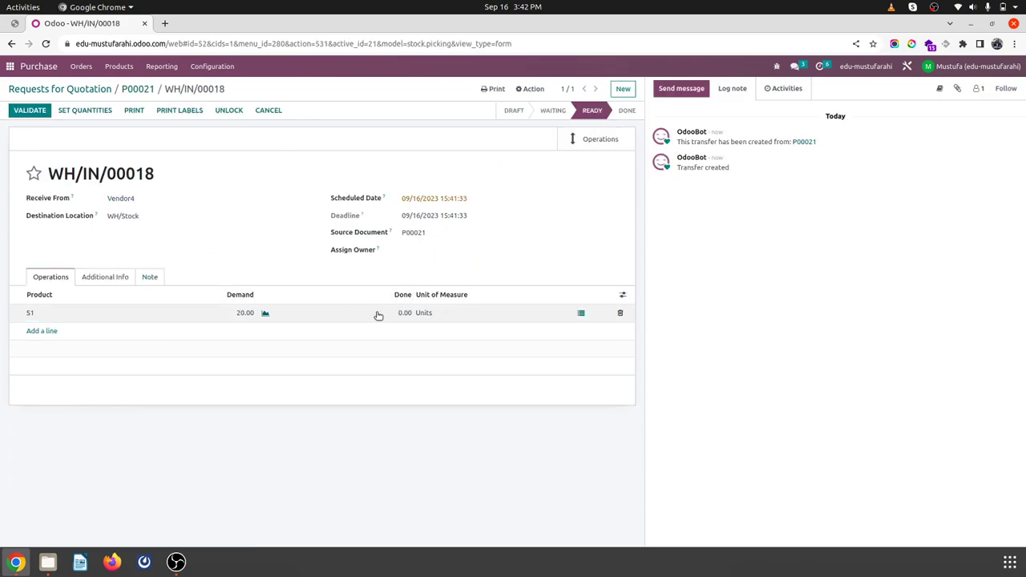
pyautogui.click(381, 313)
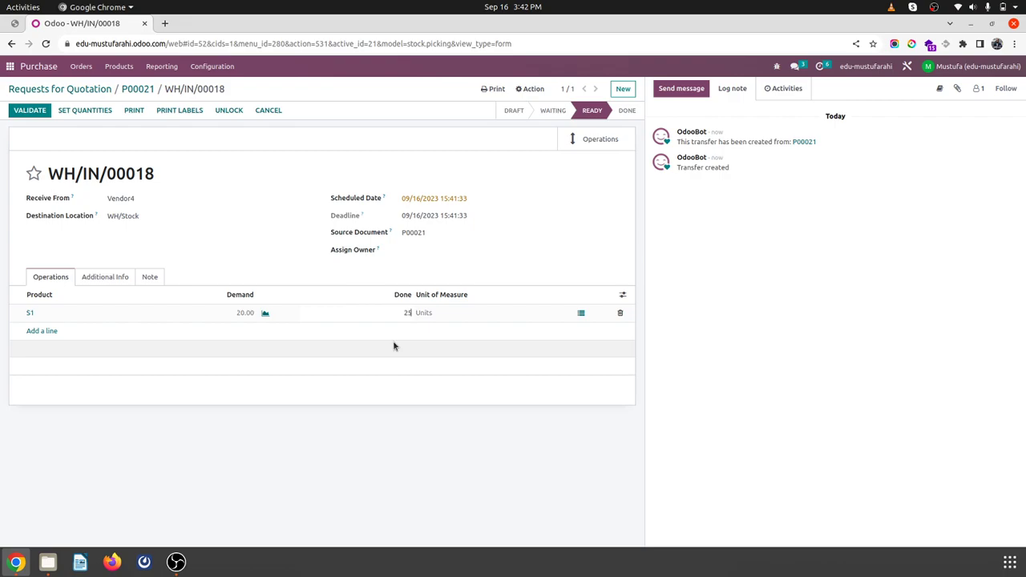
pyautogui.write('25')
pyautogui.press('Return')
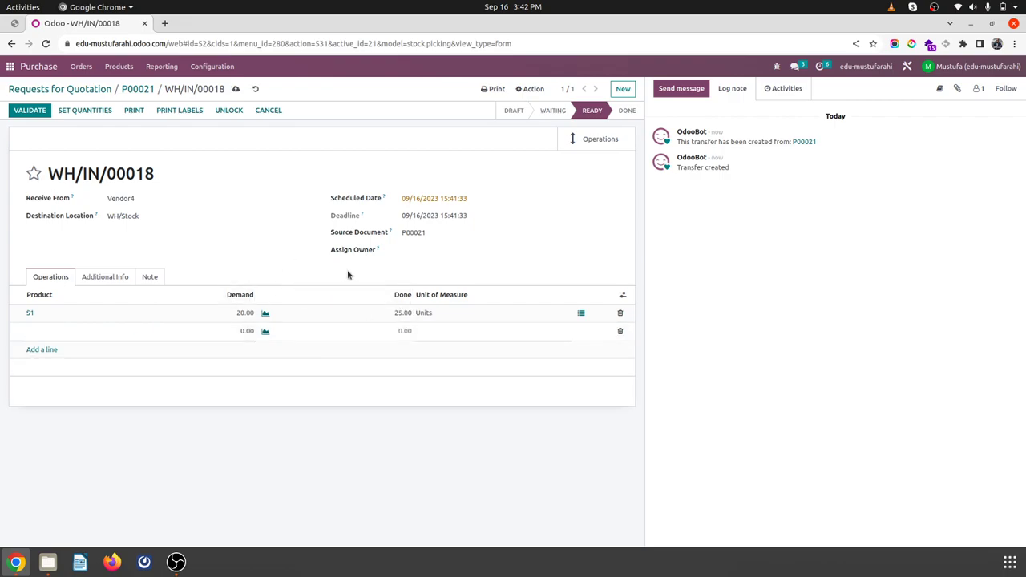
pyautogui.click(325, 301)
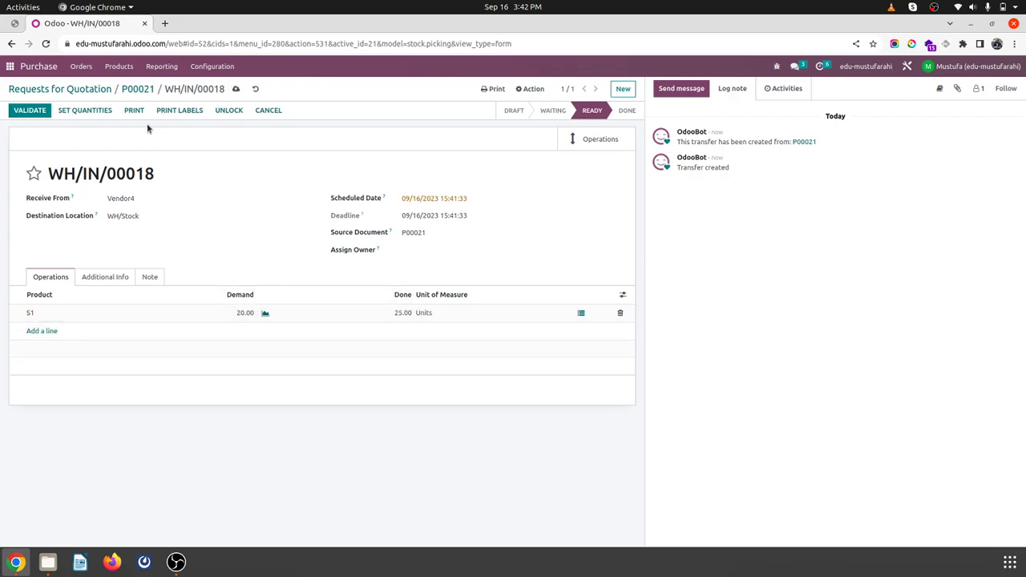
pyautogui.click(37, 112)
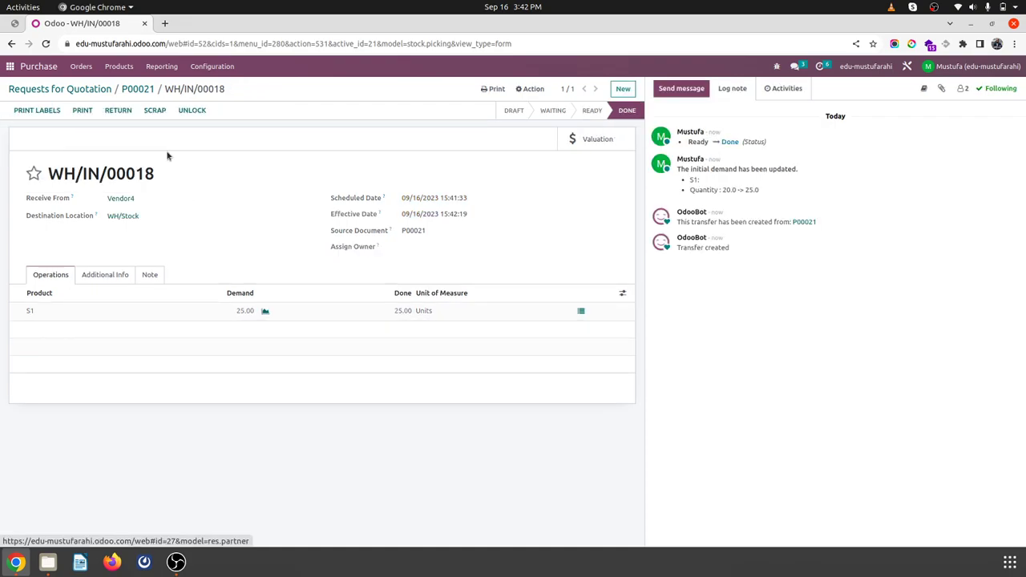
# - Create a debit note from the order's vendor bill with reason "Extra Quantity received", the Vendor Bills journal and copied lines
pyautogui.click(132, 89)
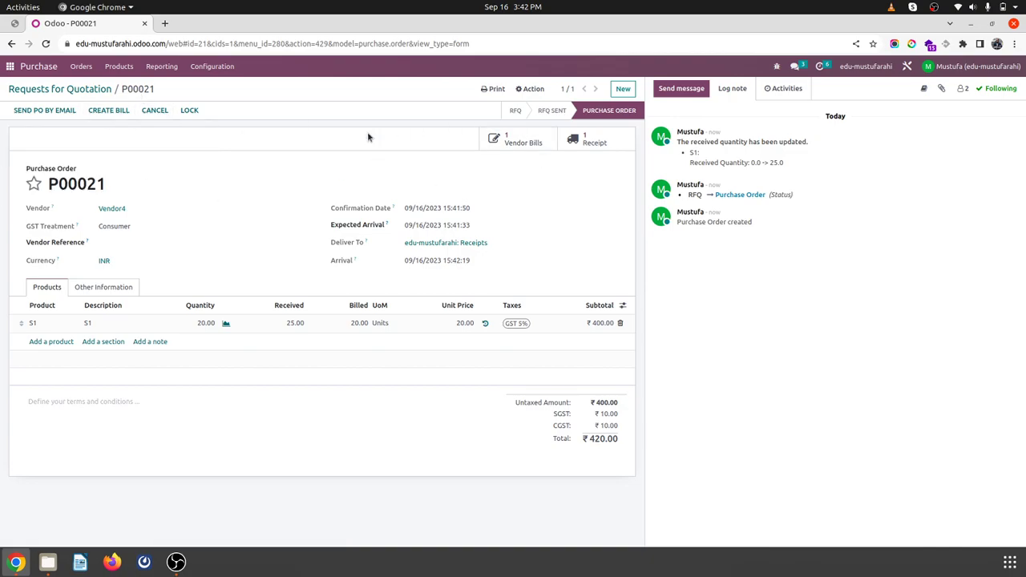
pyautogui.click(526, 149)
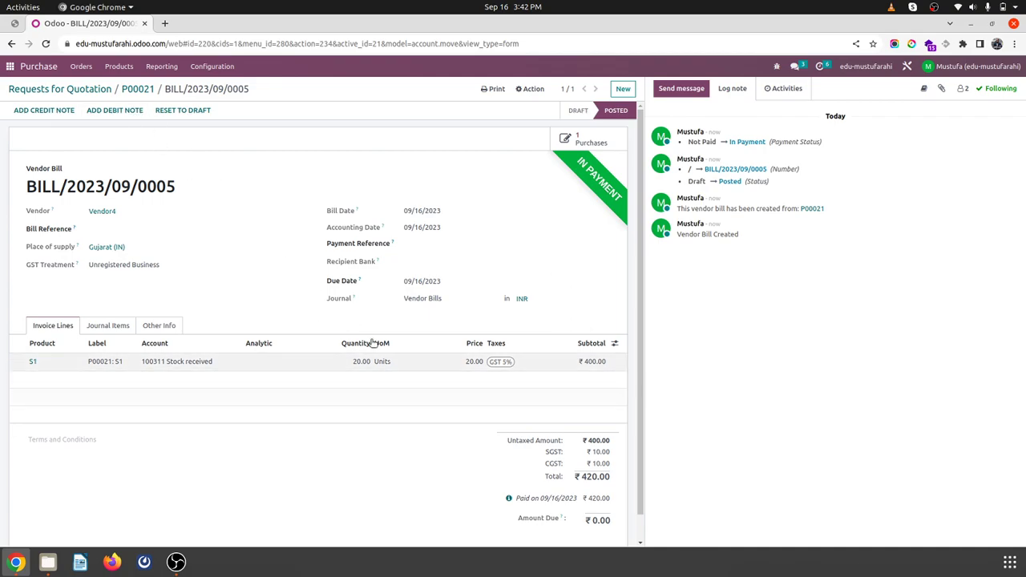
pyautogui.click(129, 110)
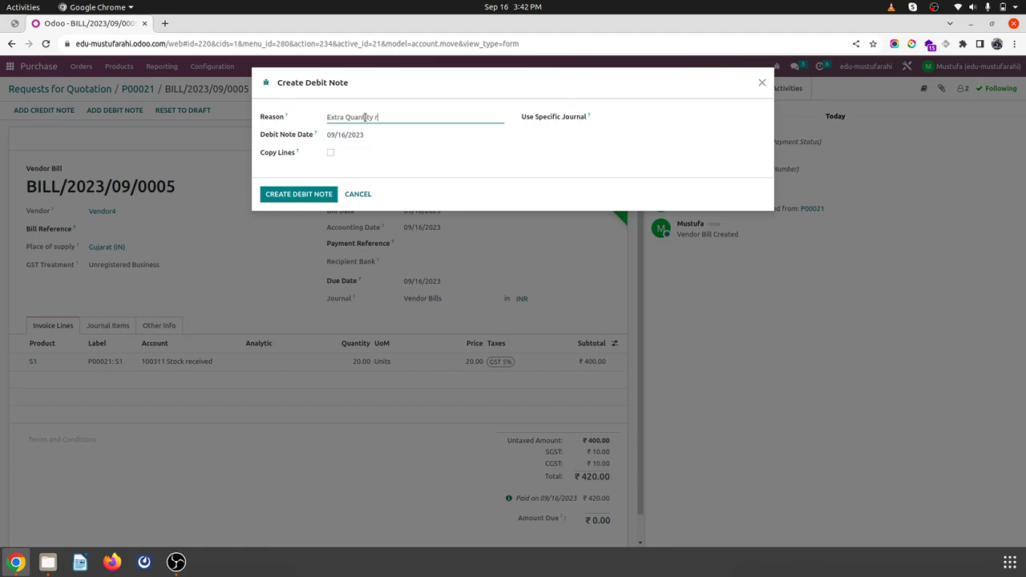
pyautogui.click(634, 118)
pyautogui.click(632, 133)
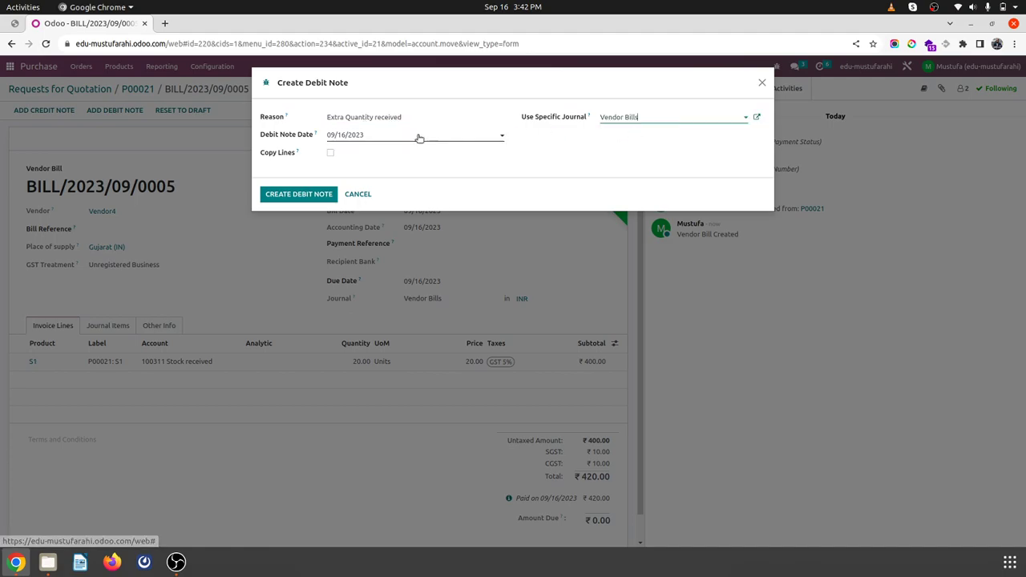
pyautogui.click(330, 153)
pyautogui.click(310, 201)
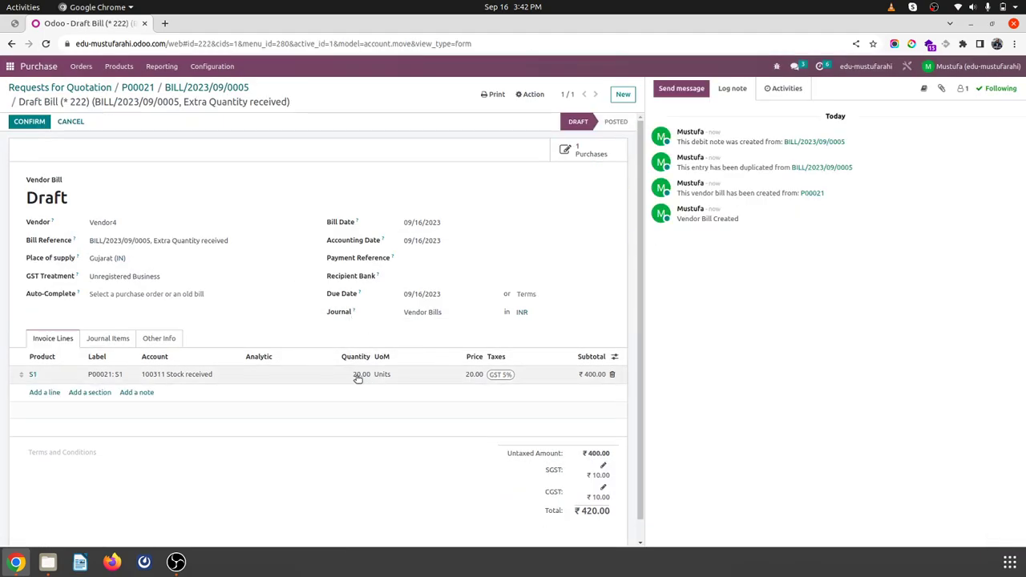
# - Set the debit note's S1 quantity to 5 and confirm it
pyautogui.click(358, 376)
pyautogui.write('5')
pyautogui.click(299, 333)
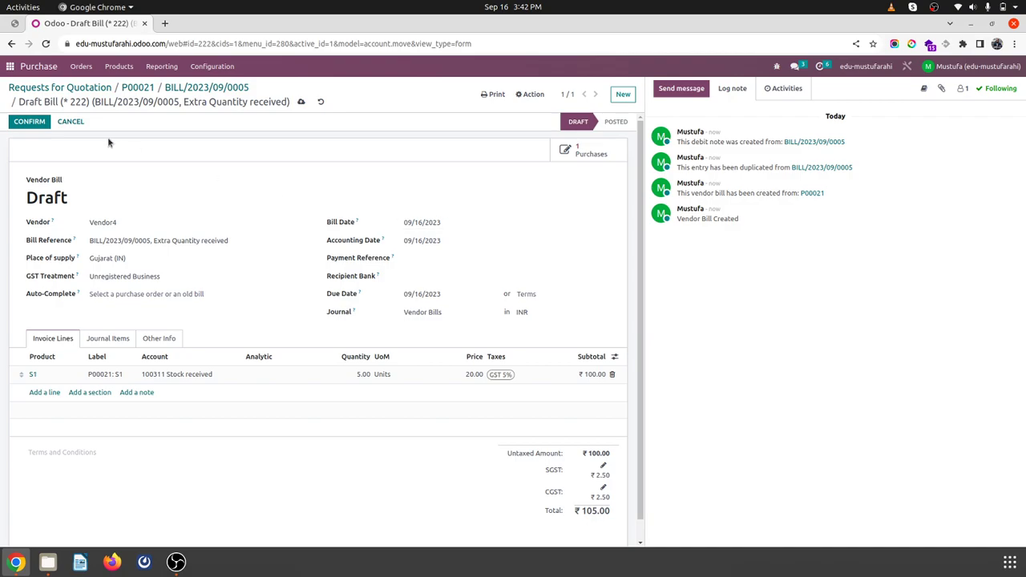
pyautogui.click(31, 121)
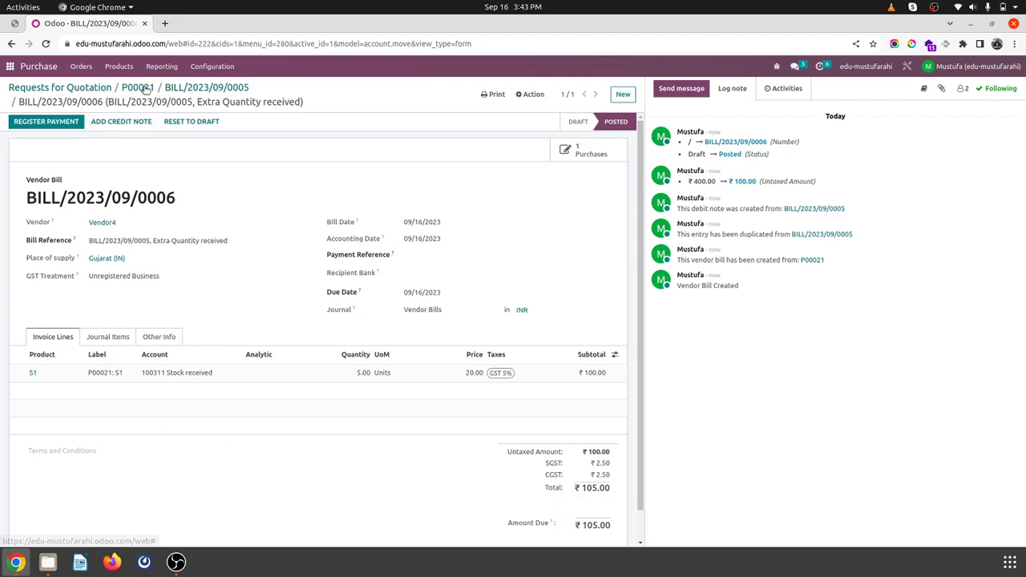
# - Check the purchase order's billed quantity and register the debit note's payment through the Bank journal
pyautogui.click(140, 87)
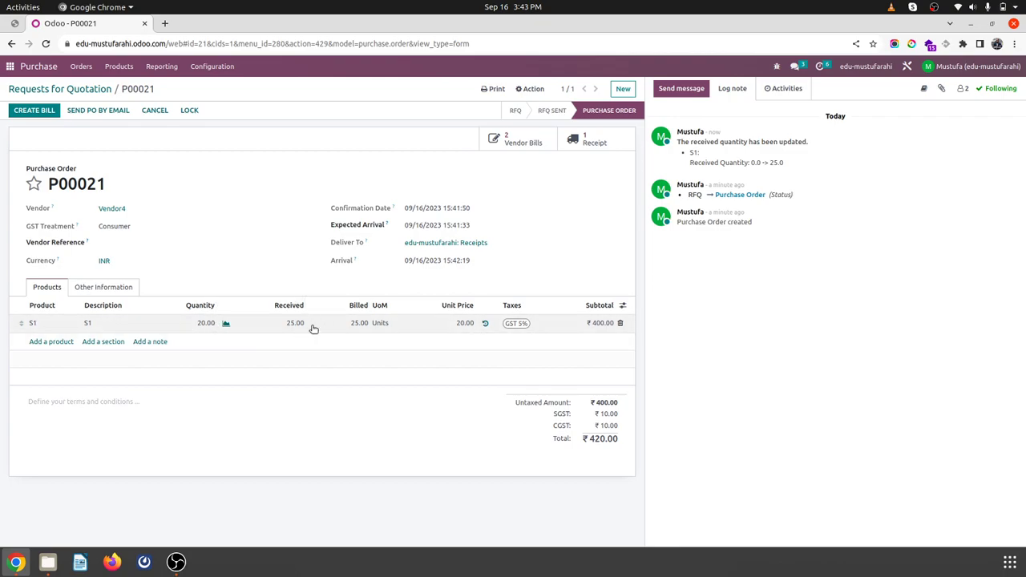
pyautogui.click(510, 142)
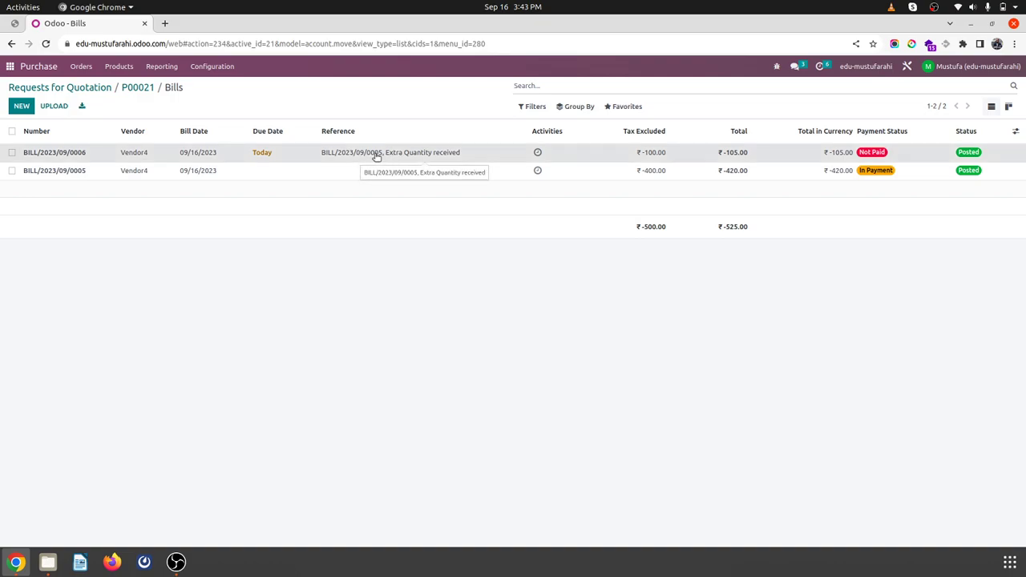
pyautogui.click(376, 156)
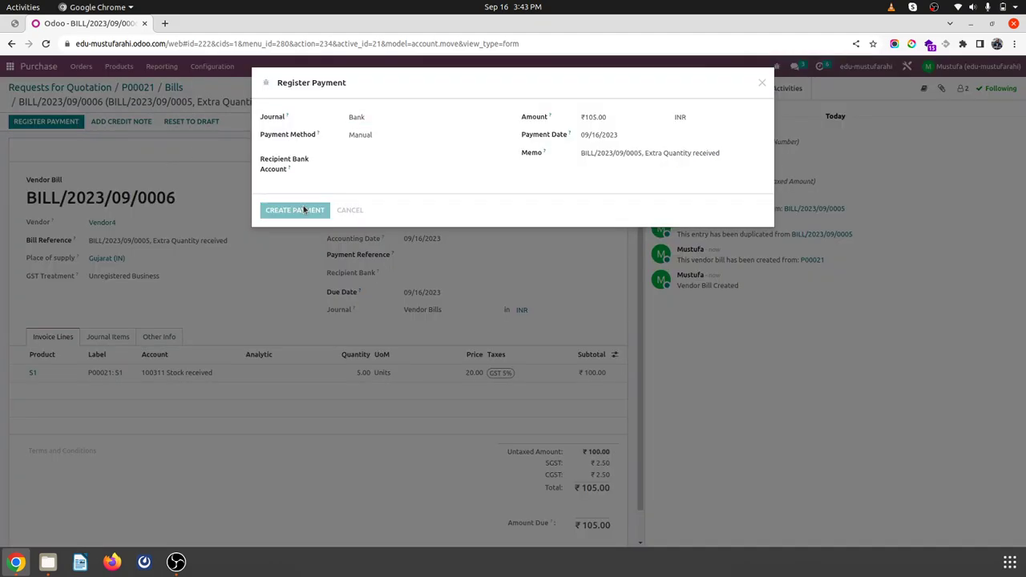
pyautogui.click(295, 210)
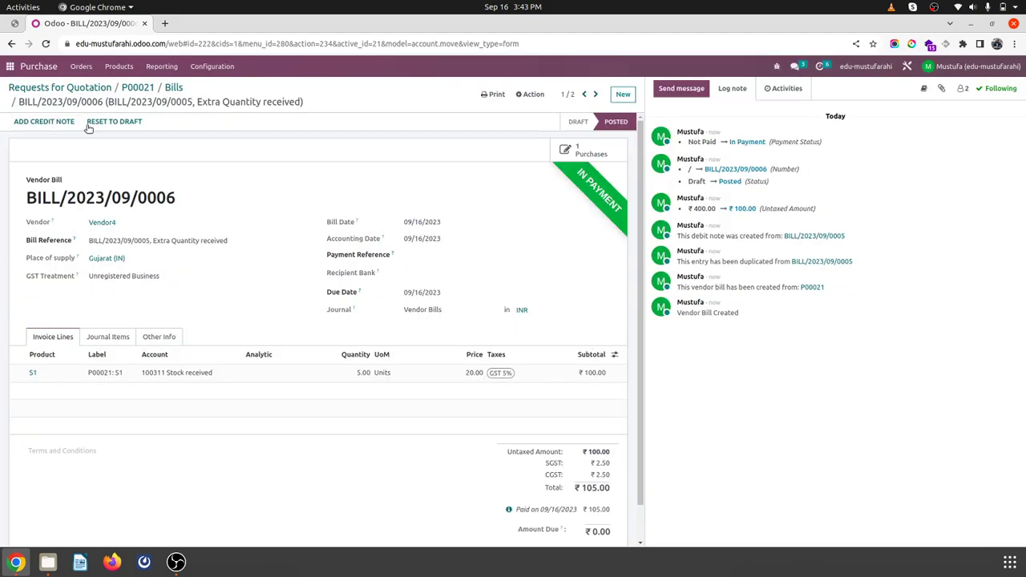
# - Review the debit note linked to the original S1 vendor bill and return to the purchase order
pyautogui.click(173, 88)
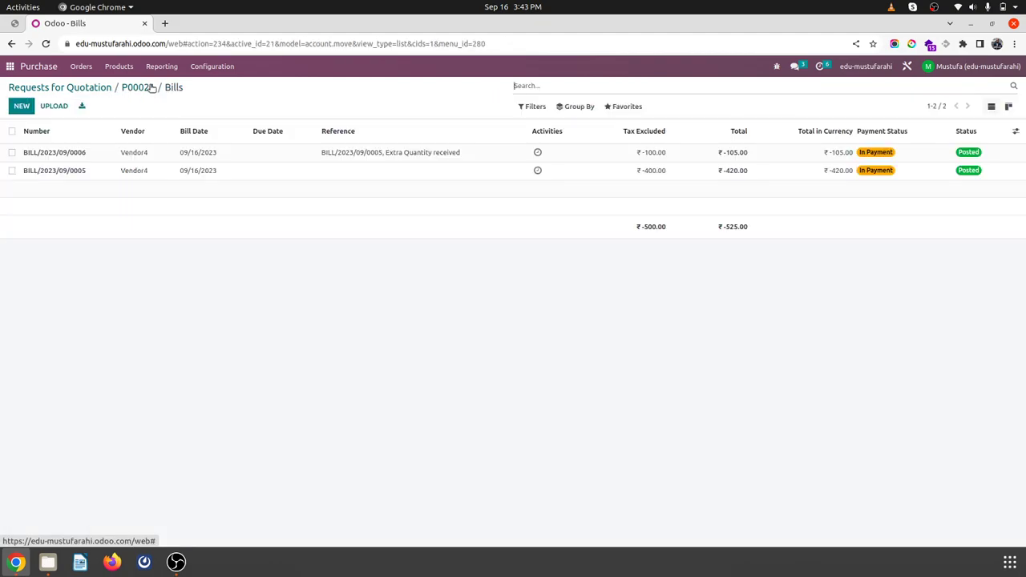
pyautogui.click(157, 173)
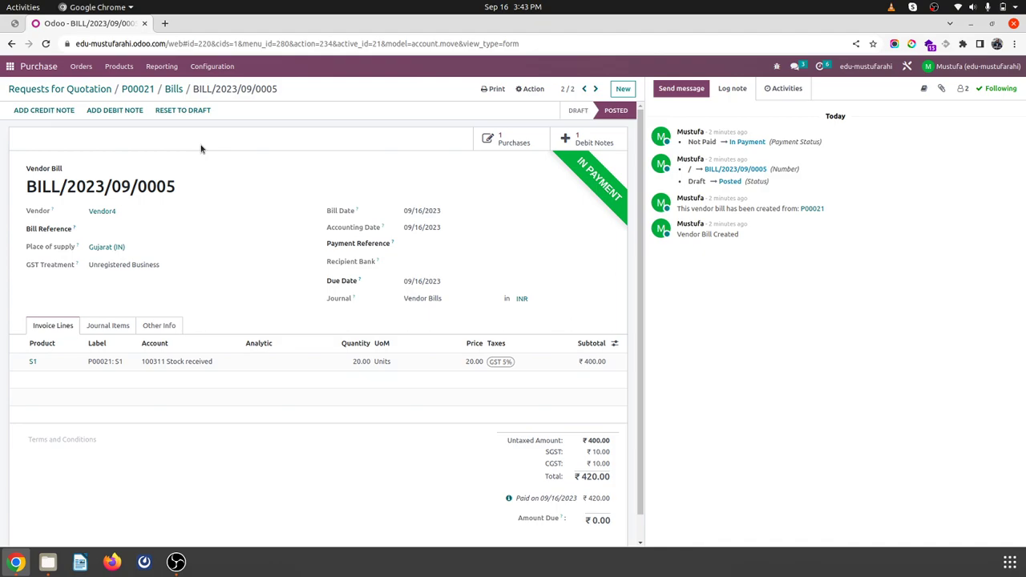
pyautogui.click(601, 143)
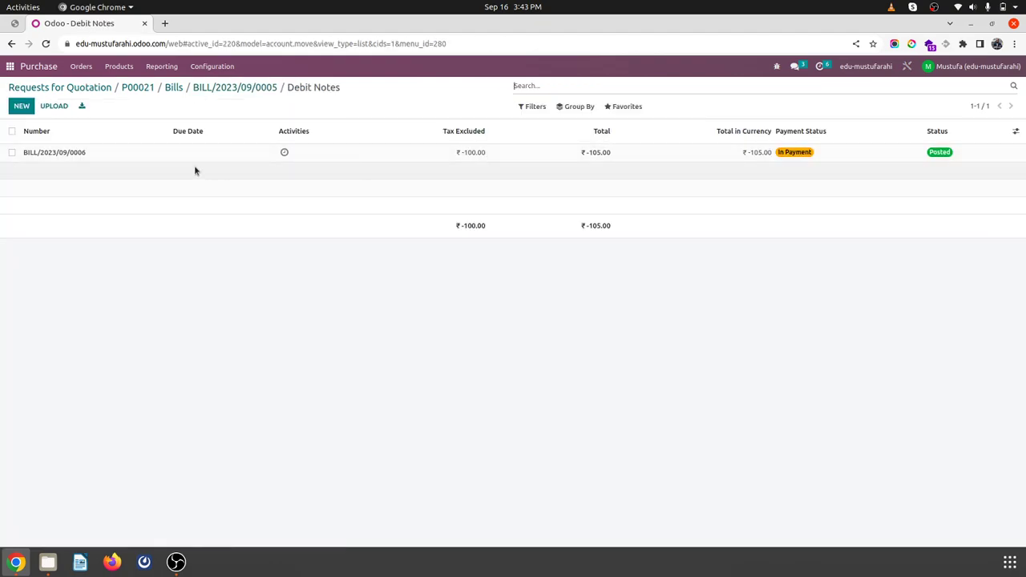
pyautogui.click(119, 157)
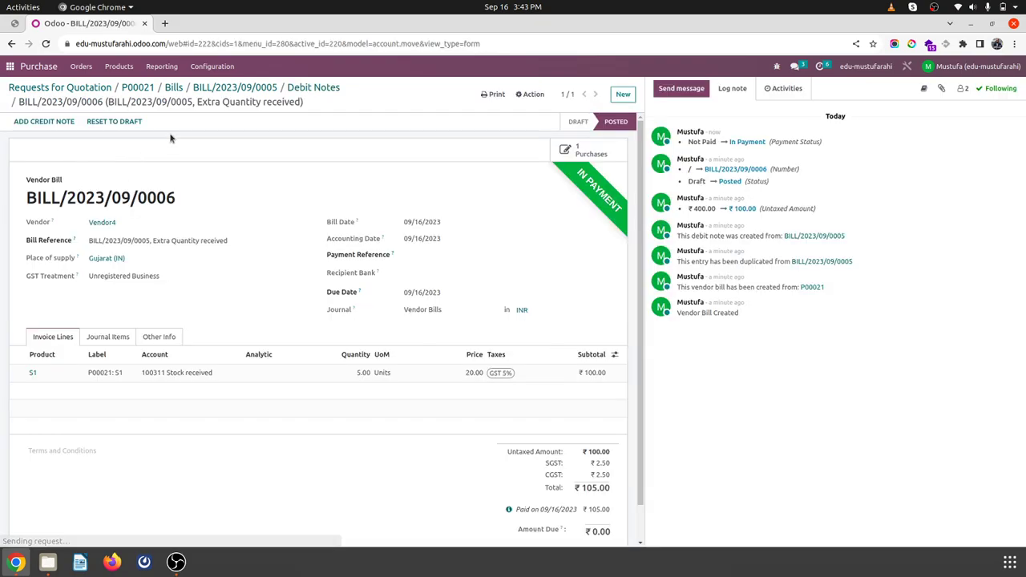
pyautogui.click(174, 87)
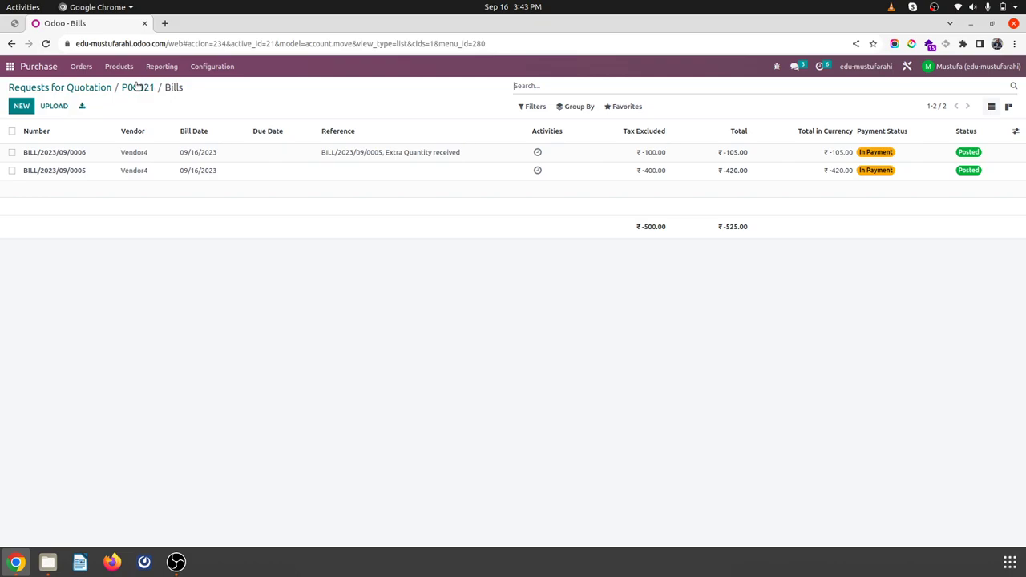
pyautogui.click(135, 87)
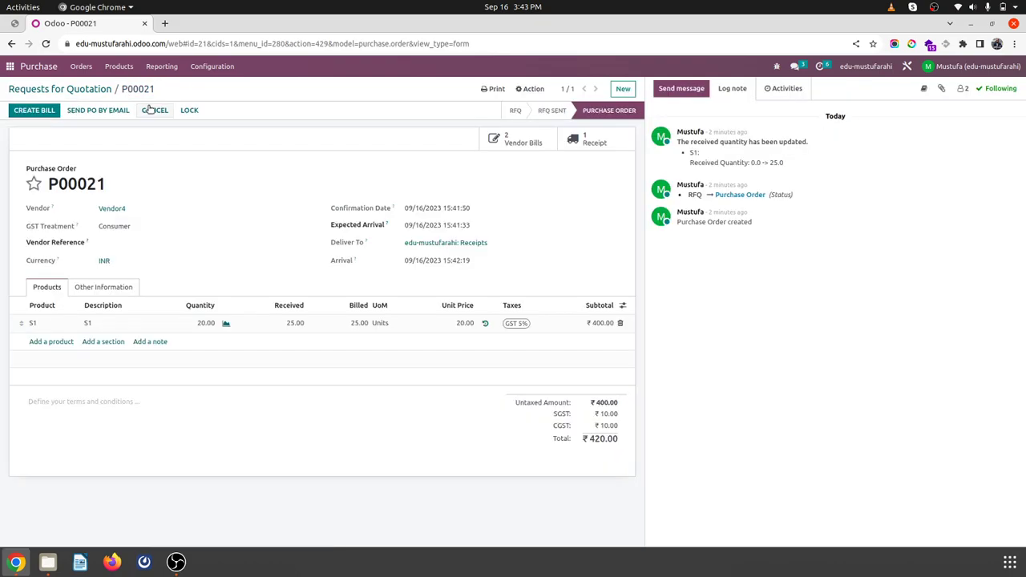